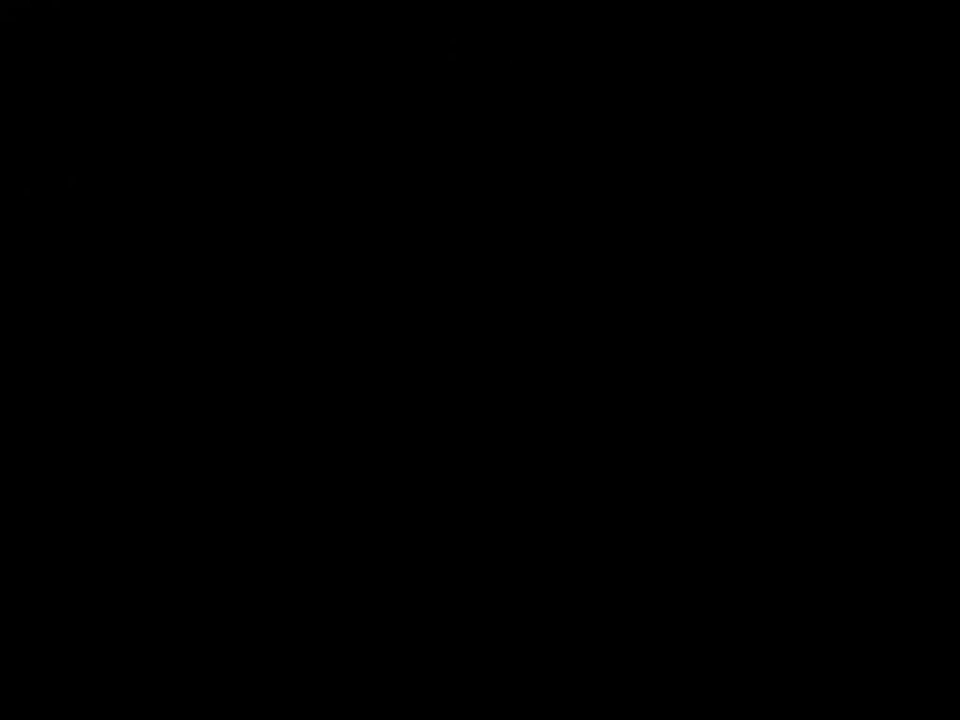
- Sign in to the server as Administrator with the account password
type("••")
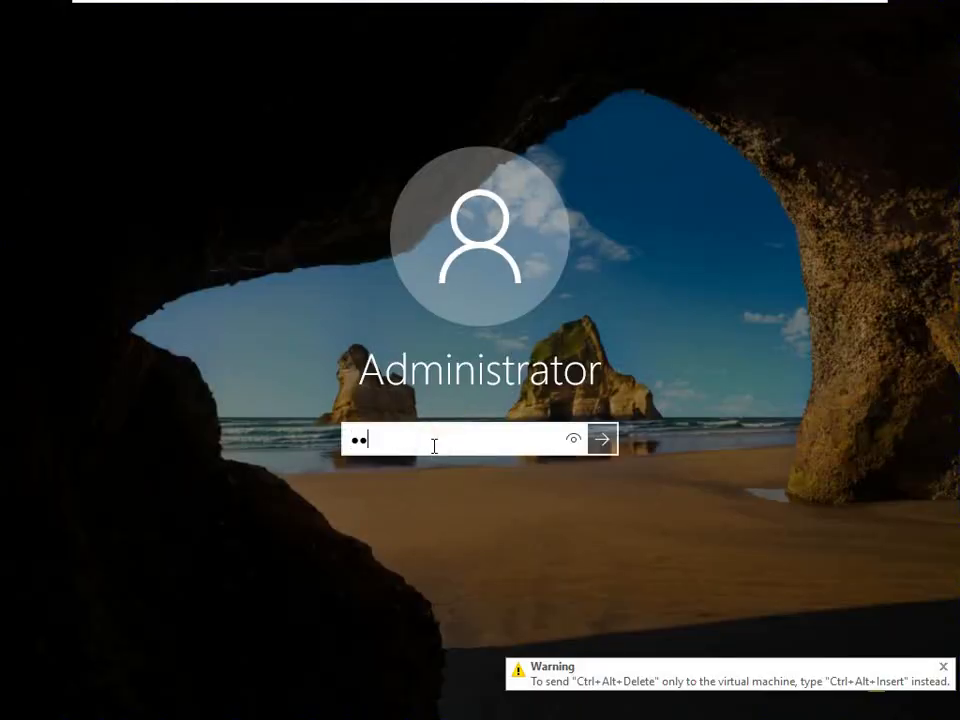
type("•••••")
key("Return")
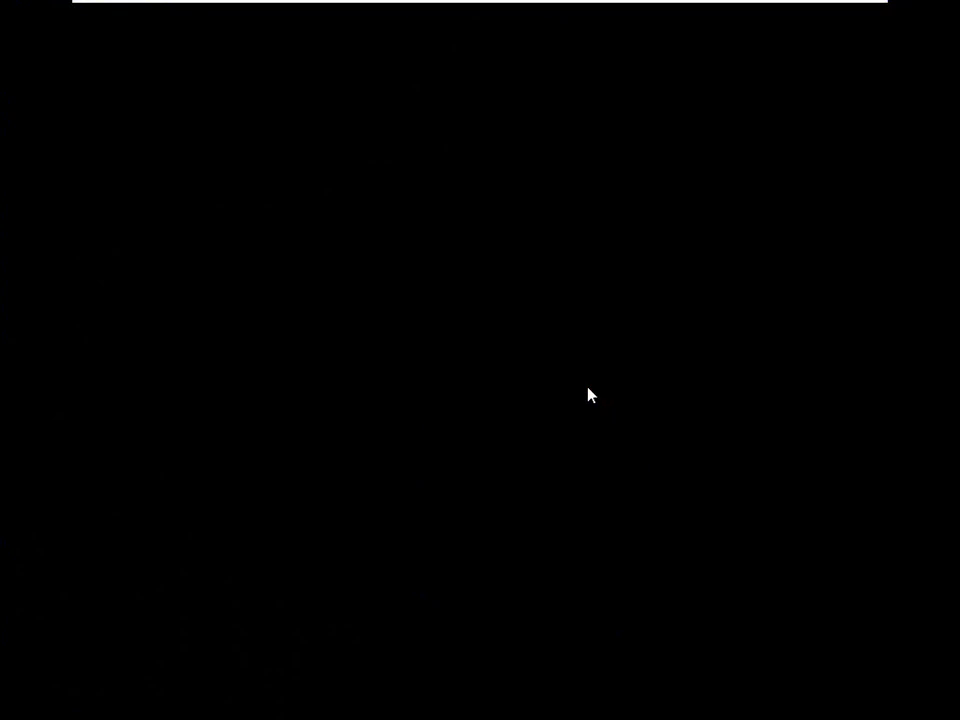
mouse_move(585, 19)
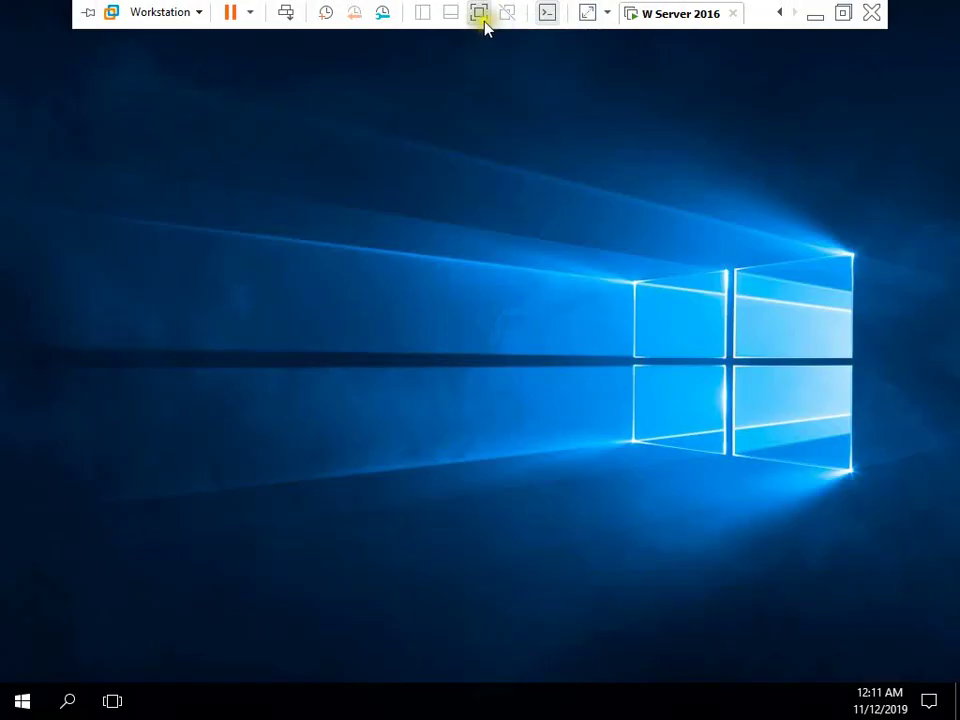
left_click(455, 101)
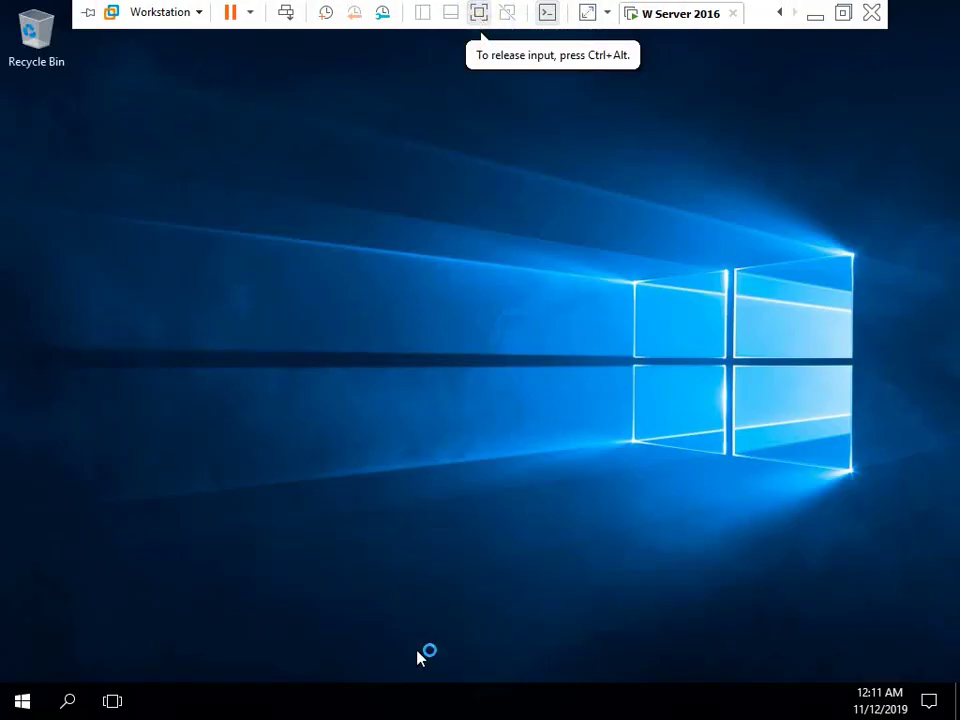
left_click(478, 13)
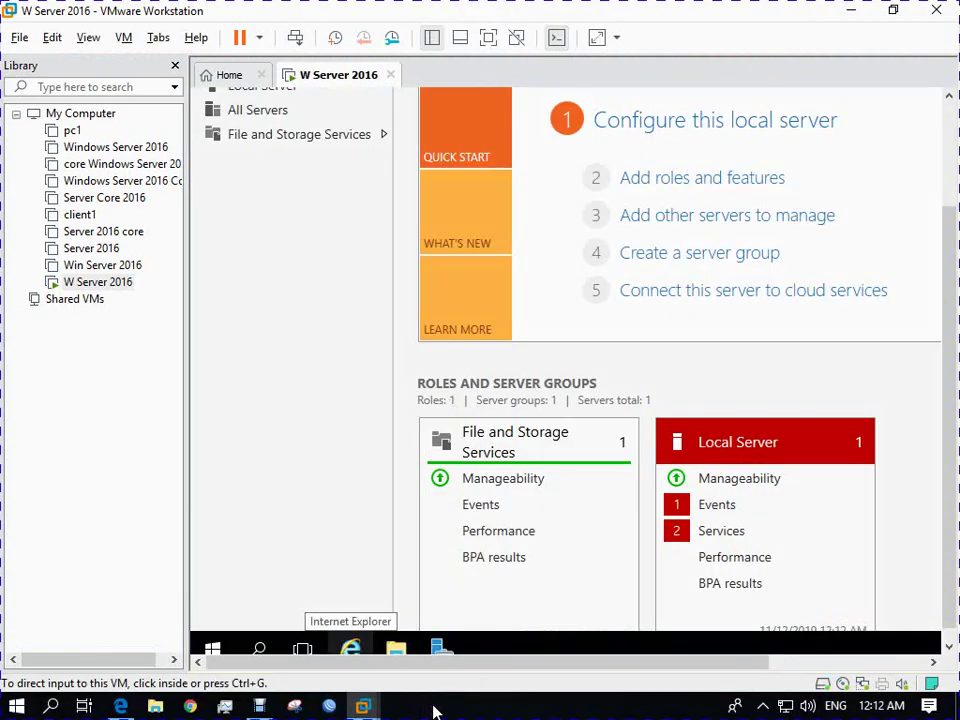
left_click(488, 37)
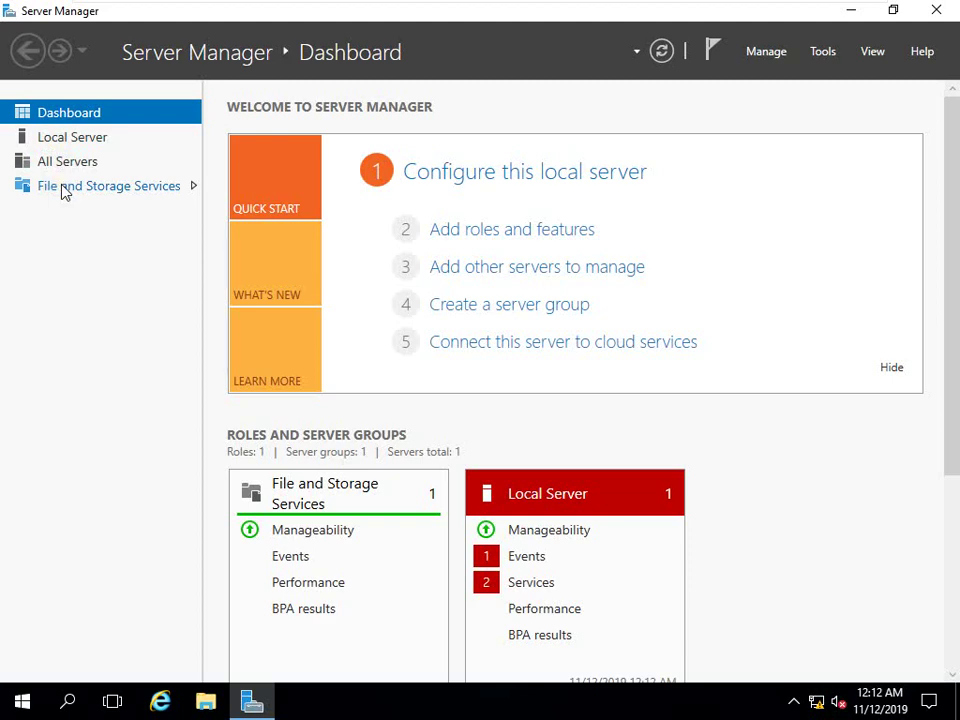
- Rename the local server's computer to LAB, keeping it in WORKGROUP, and restart it immediately to apply the change
left_click(71, 146)
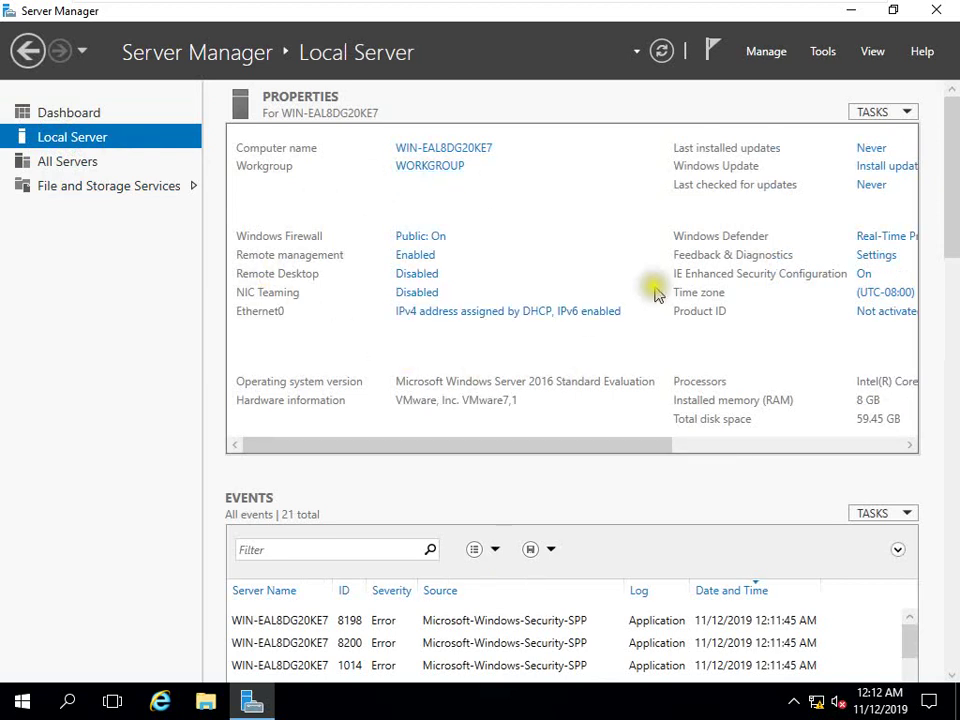
left_click(426, 148)
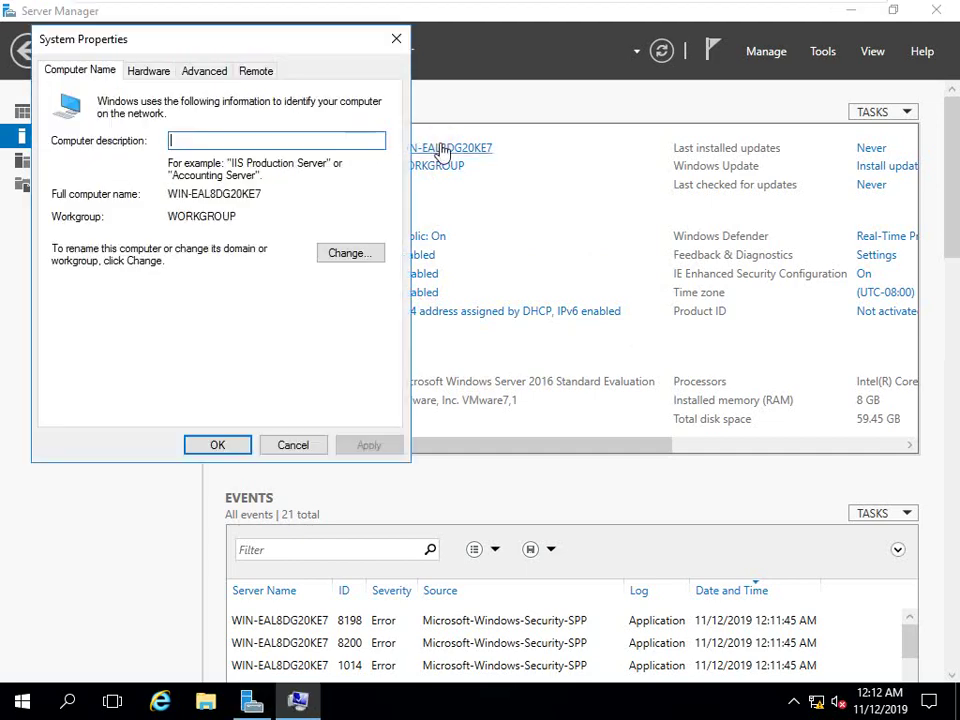
left_click(355, 253)
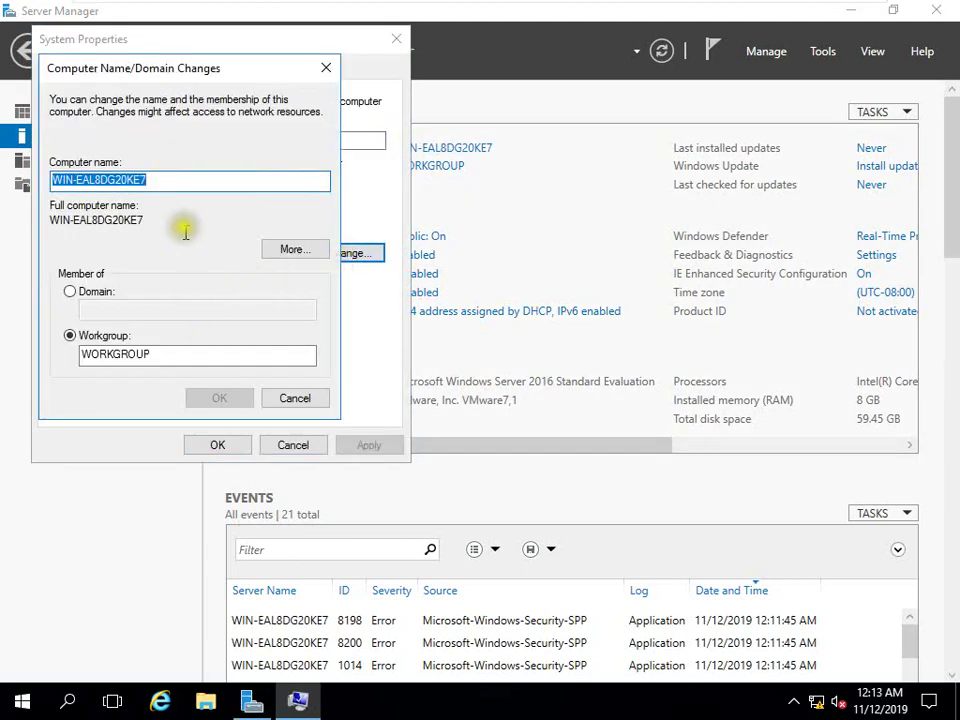
key("BackSpace")
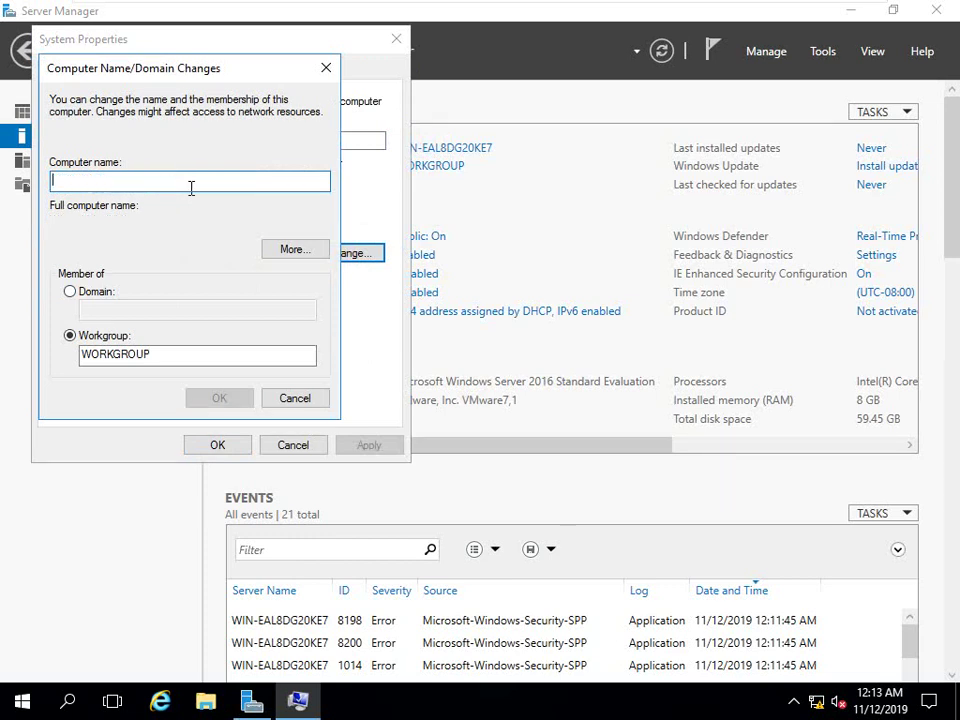
type("LAB")
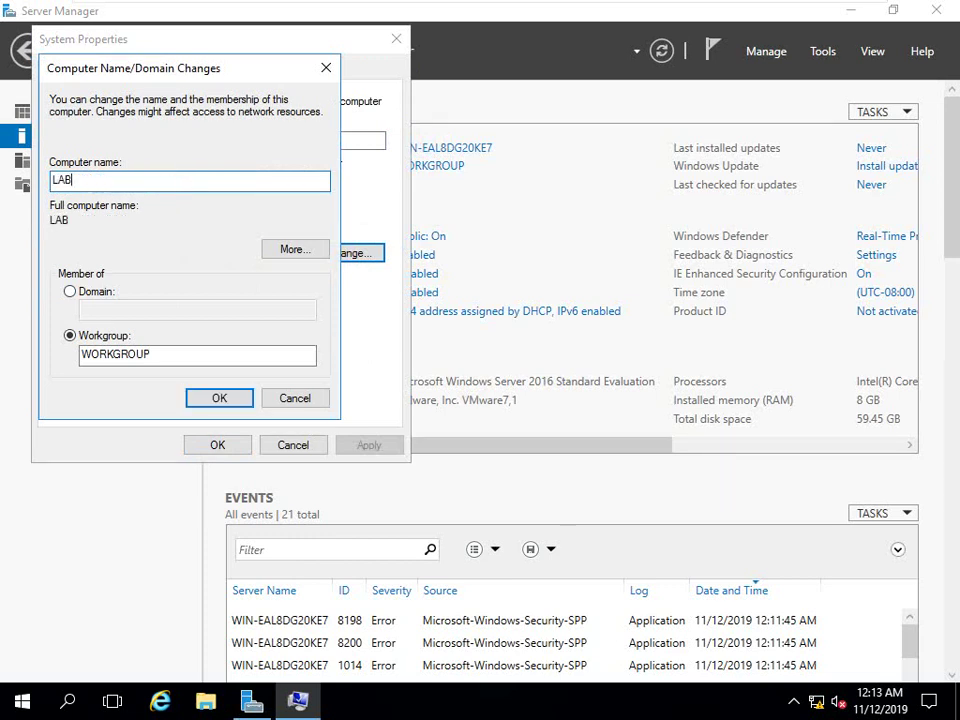
left_click(220, 397)
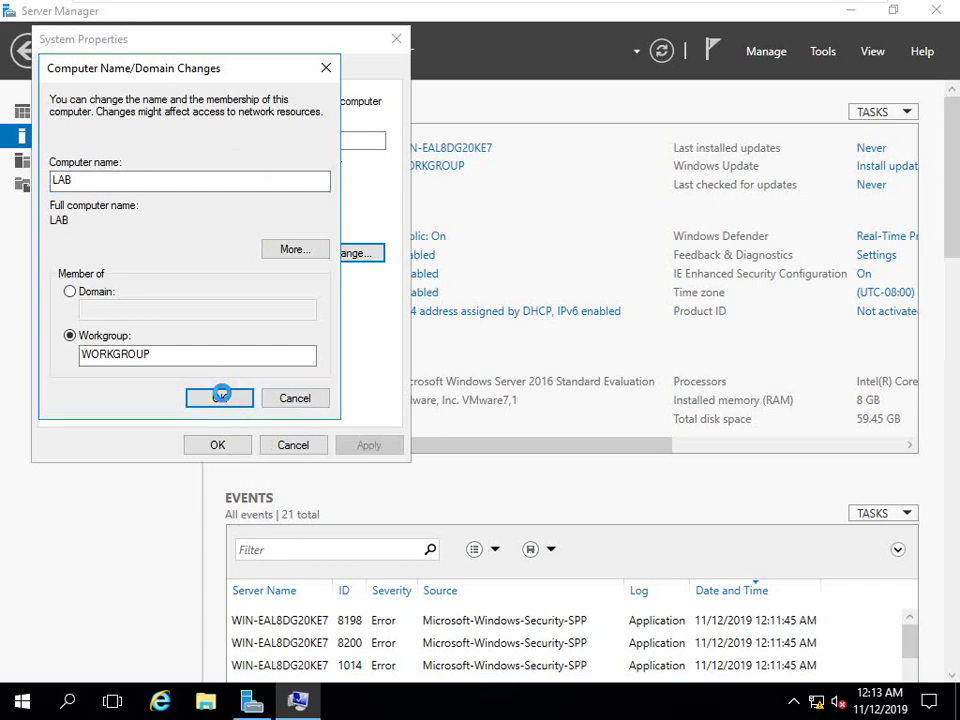
left_click(579, 374)
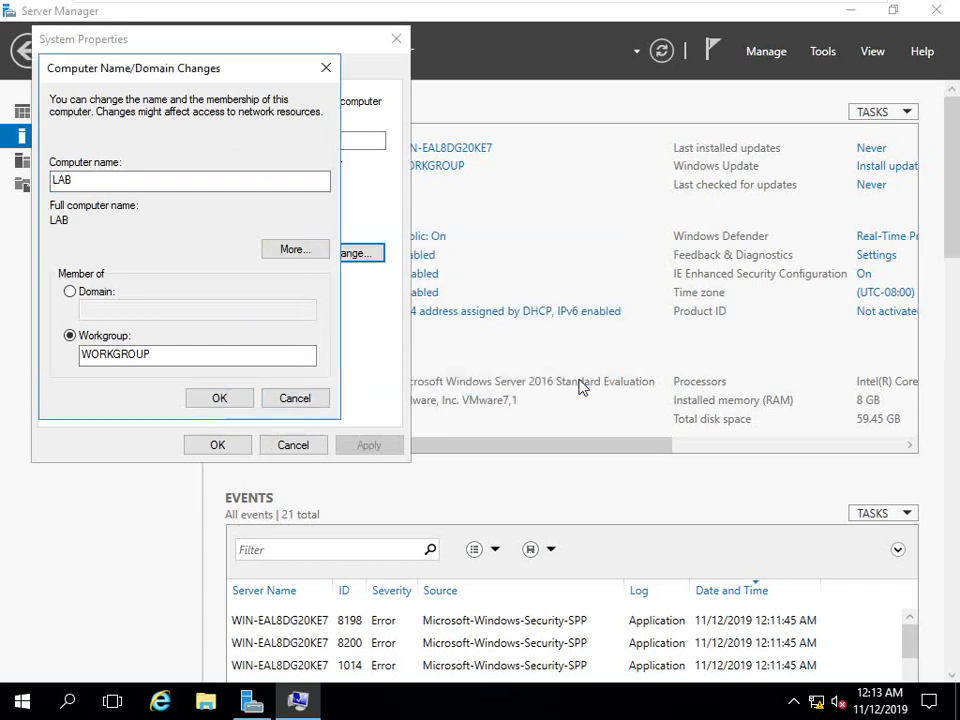
left_click(216, 445)
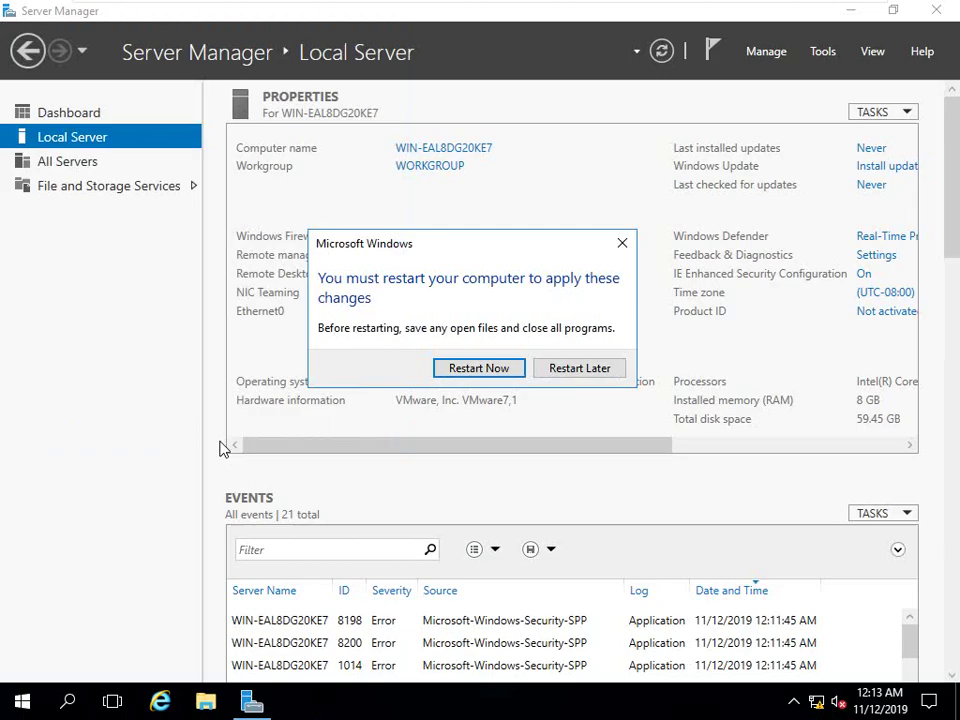
left_click(479, 368)
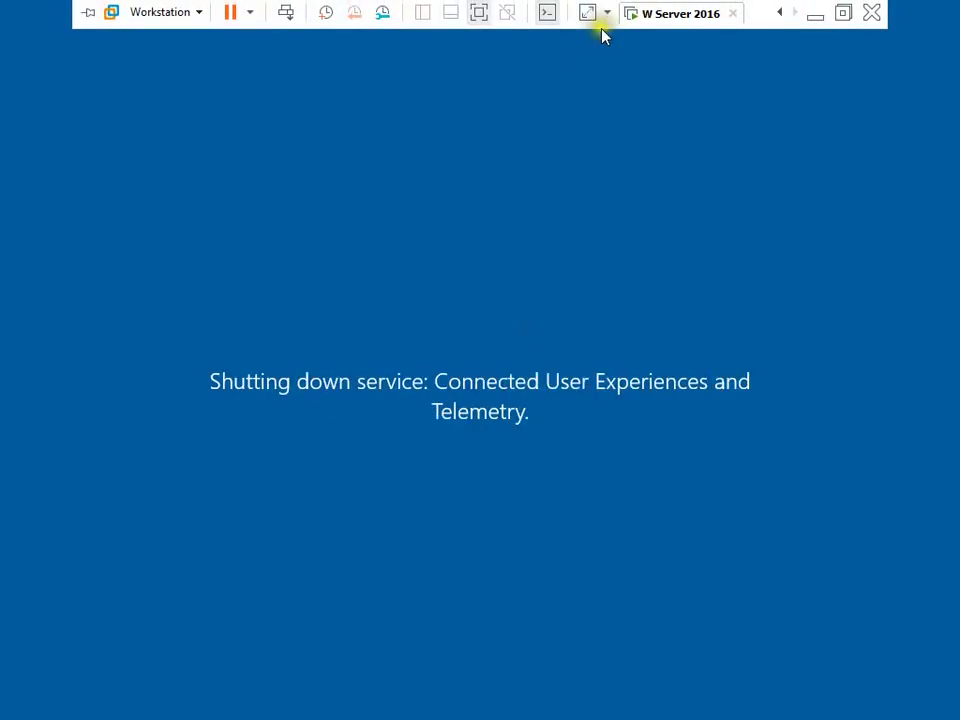
- Return to the restarted virtual machine in full screen and sign back in as Administrator with the account password
left_click(480, 14)
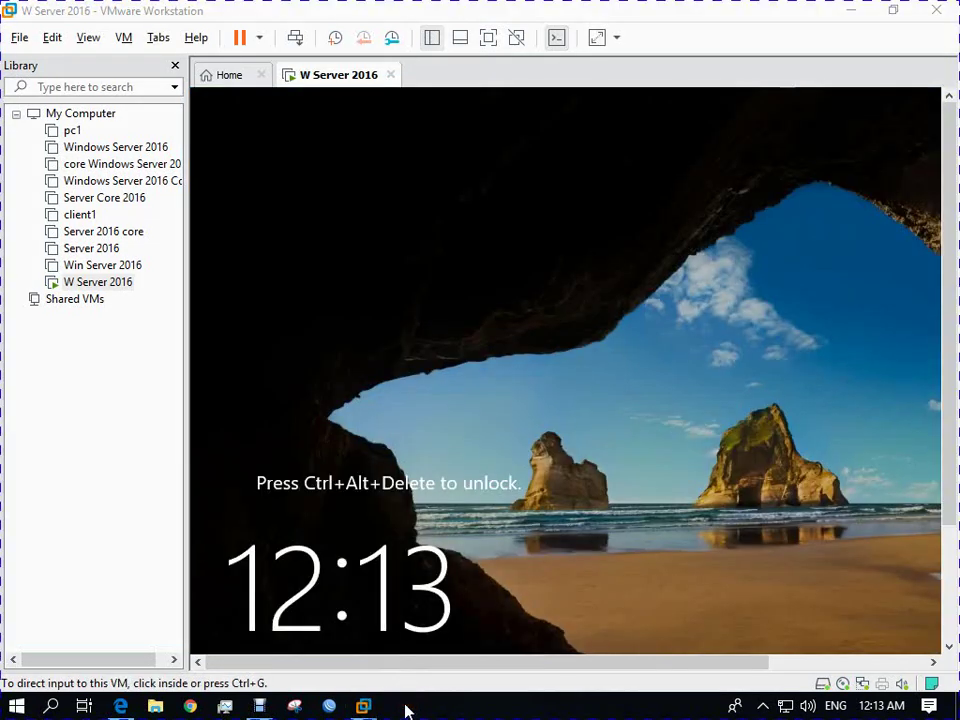
left_click(486, 40)
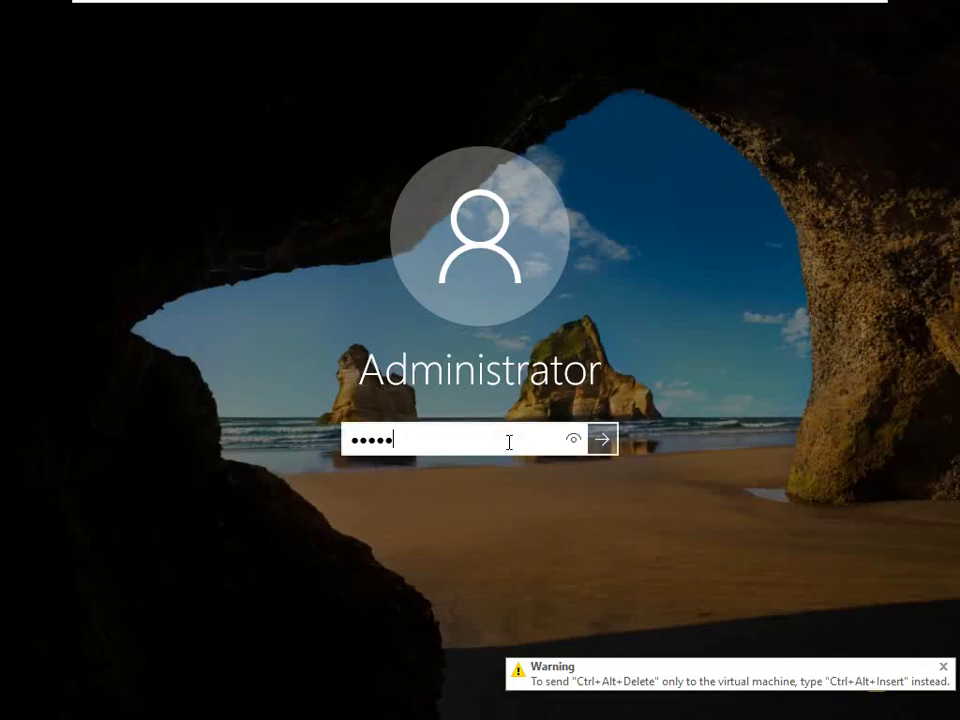
key("Return")
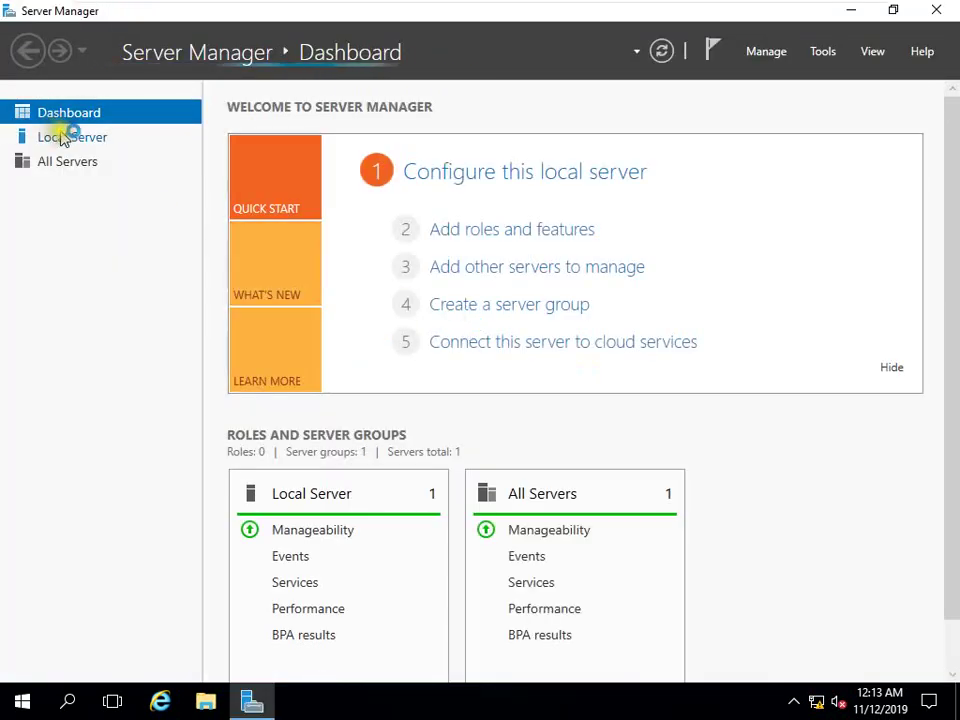
- Turn off Windows Firewall for both private and public networks on the local server, and refresh the server's properties
left_click(63, 142)
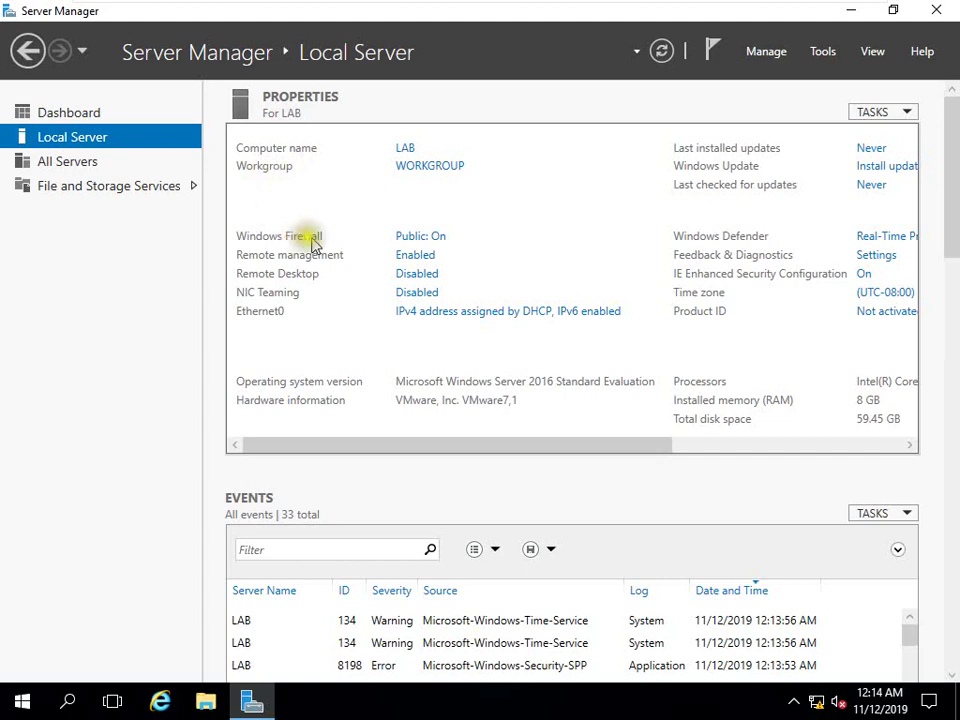
left_click(414, 239)
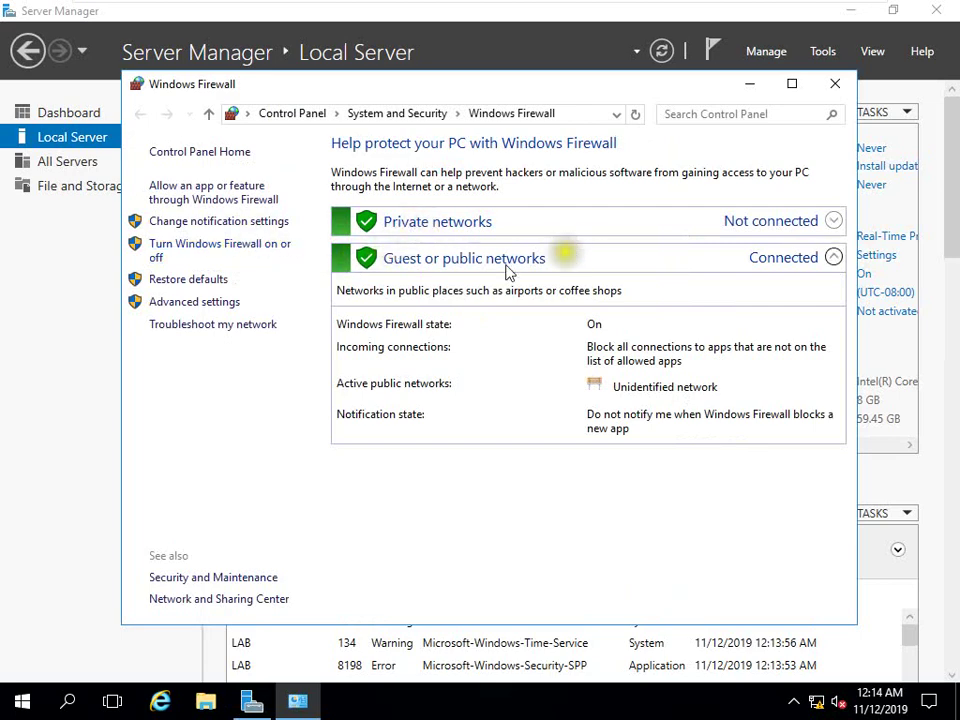
left_click(244, 255)
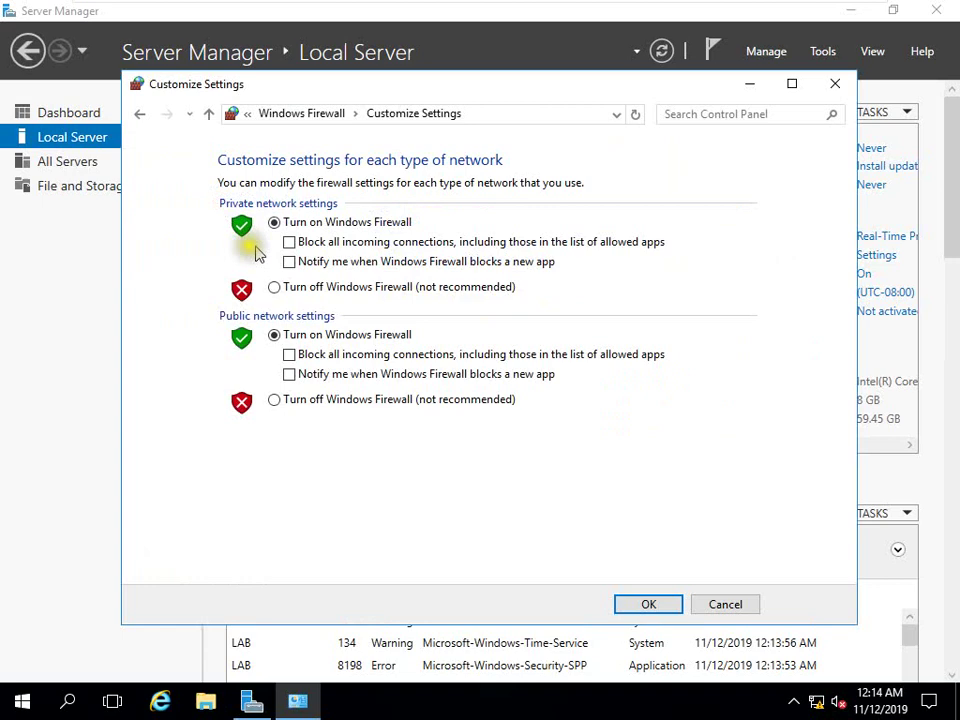
left_click(322, 287)
left_click(308, 400)
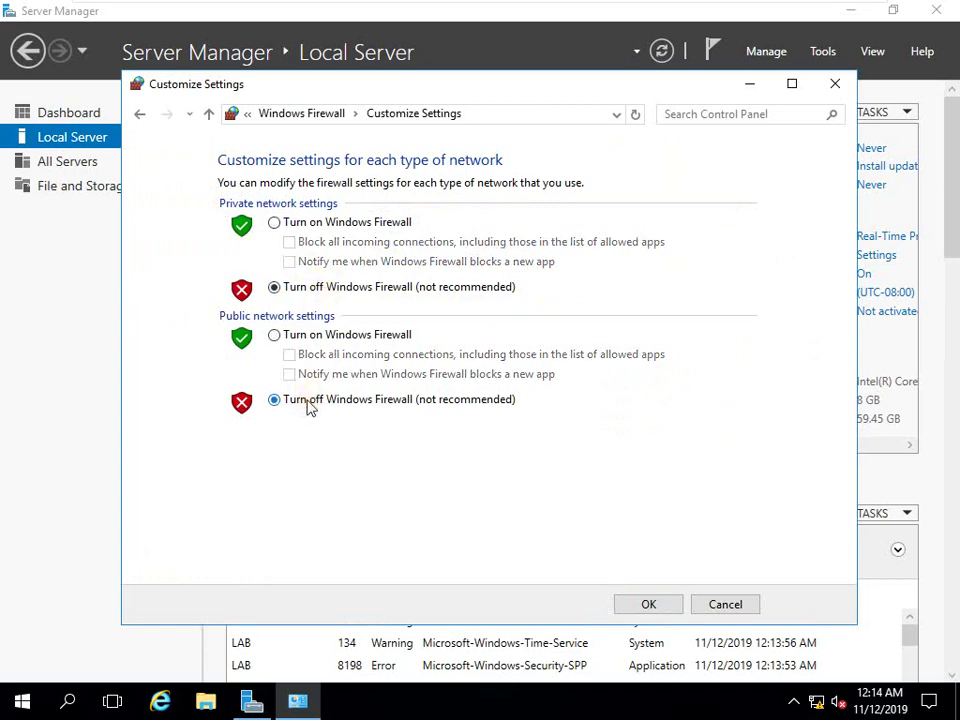
left_click(637, 608)
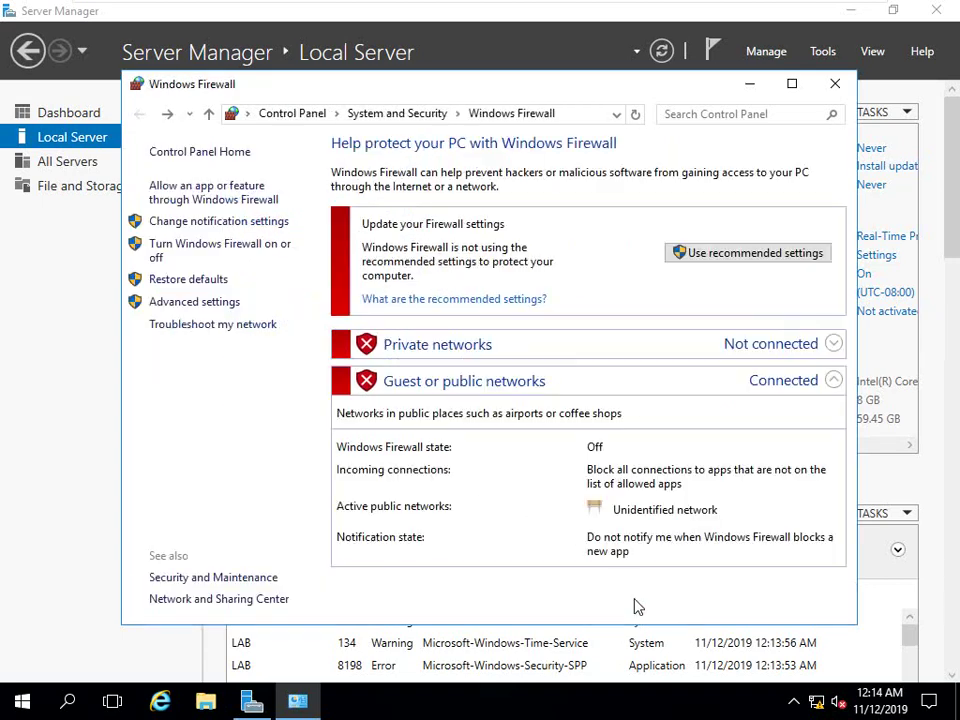
left_click(834, 85)
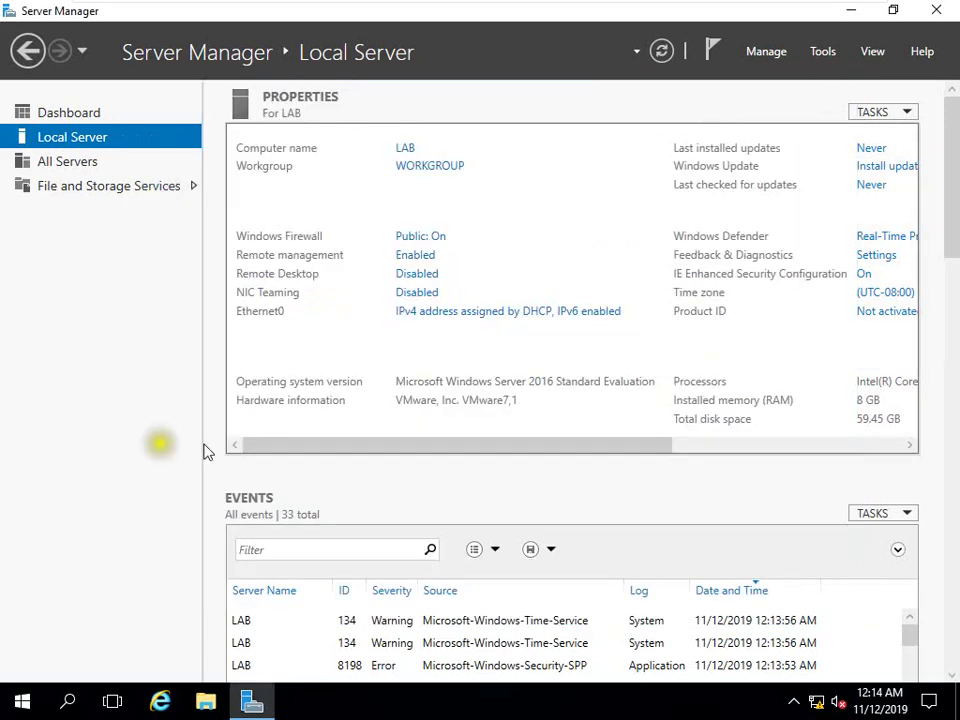
left_click(658, 50)
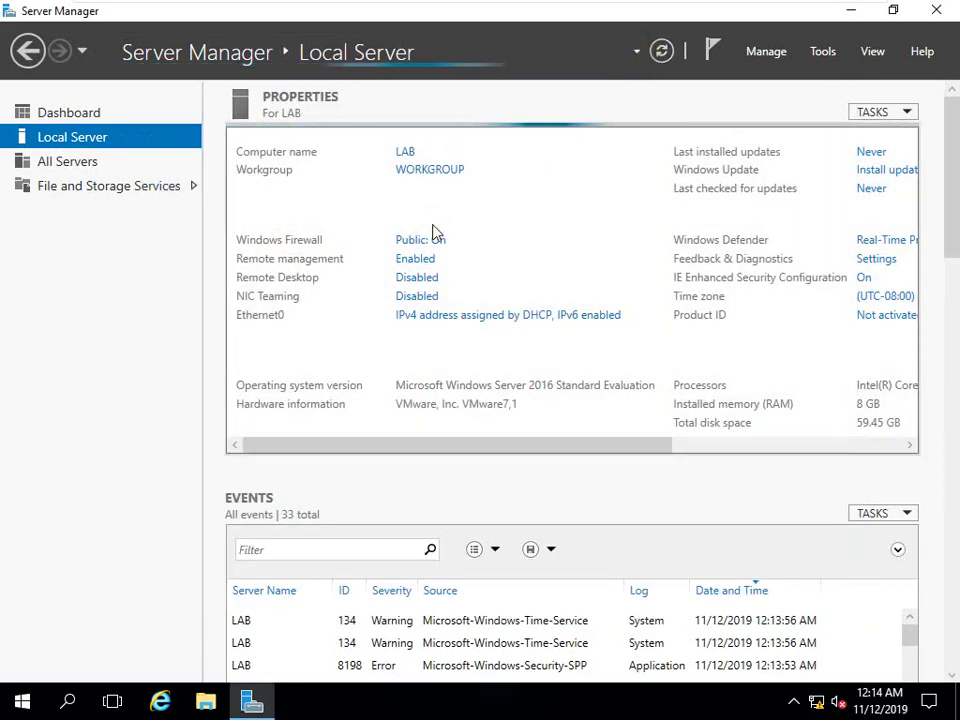
- Give Ethernet0 the static IPv4 address 192.168.1.10 with subnet mask 255.255.255.0, and refresh the local server's properties
left_click(445, 316)
double_click(242, 184)
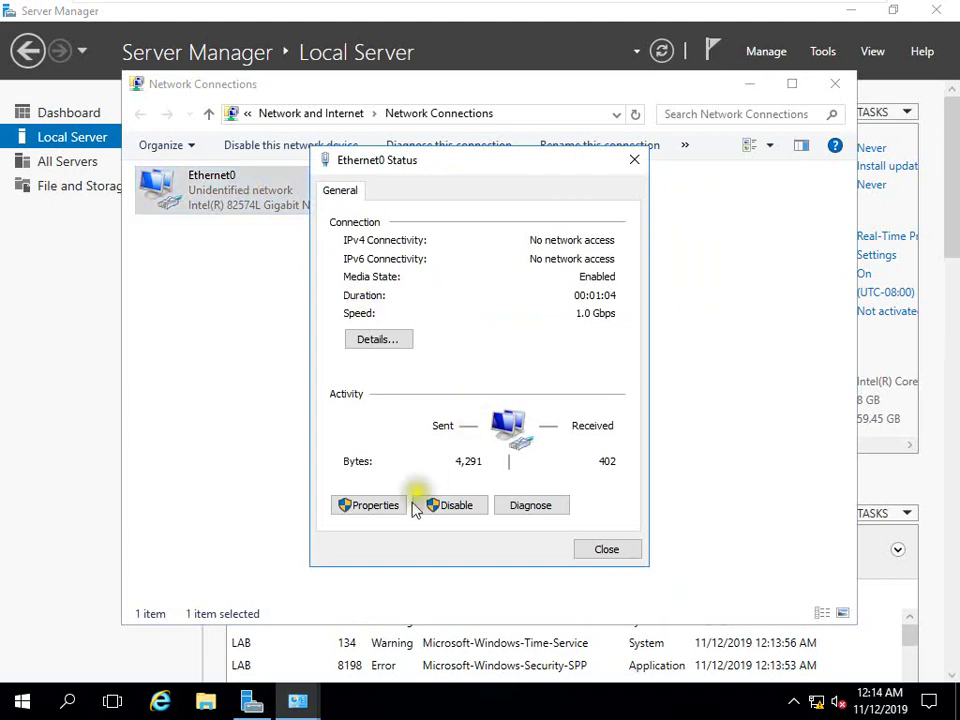
left_click(375, 506)
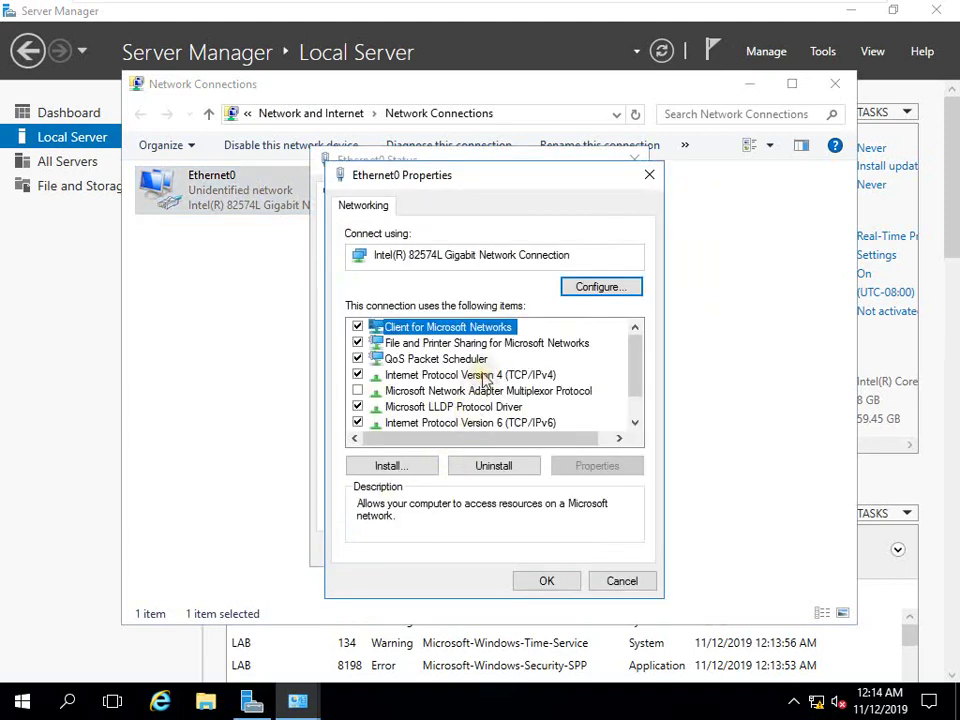
double_click(485, 376)
left_click(491, 383)
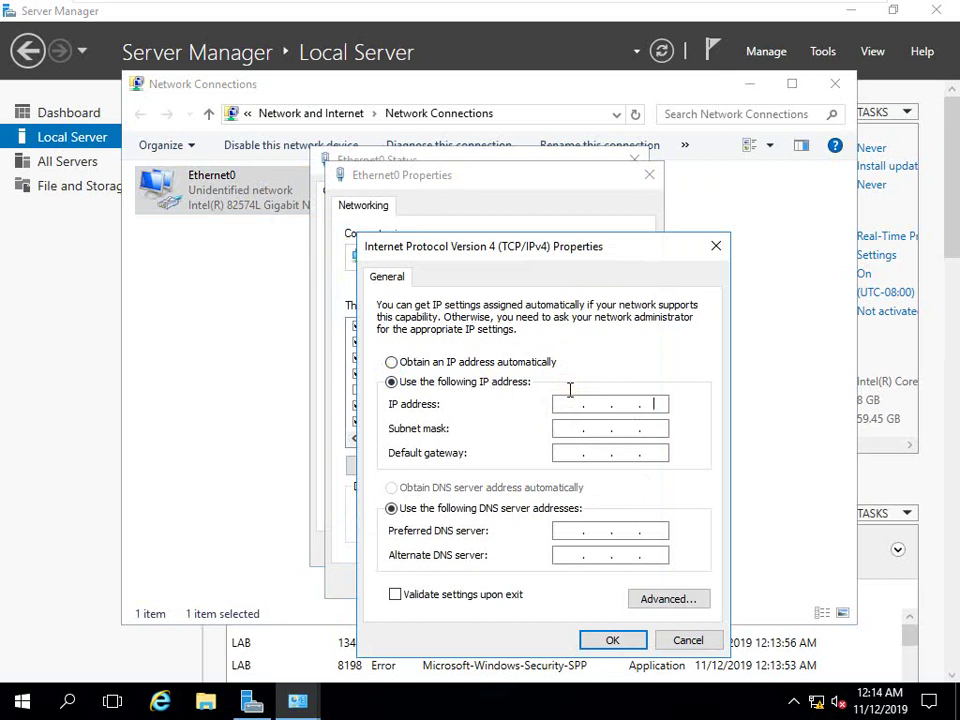
left_click(574, 406)
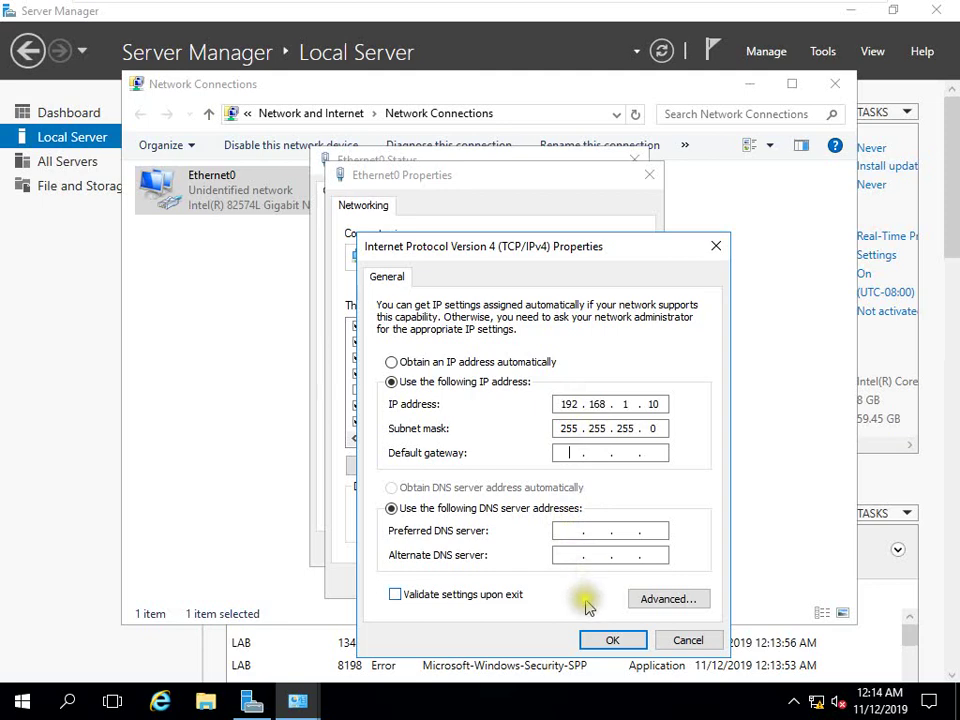
left_click(595, 638)
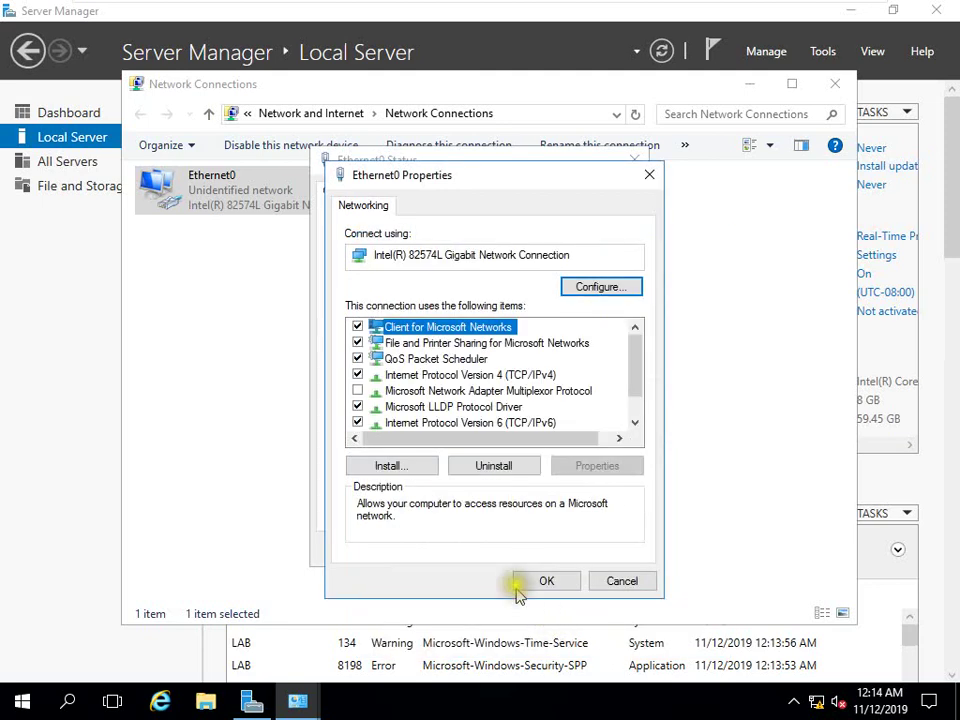
left_click(540, 580)
left_click(622, 551)
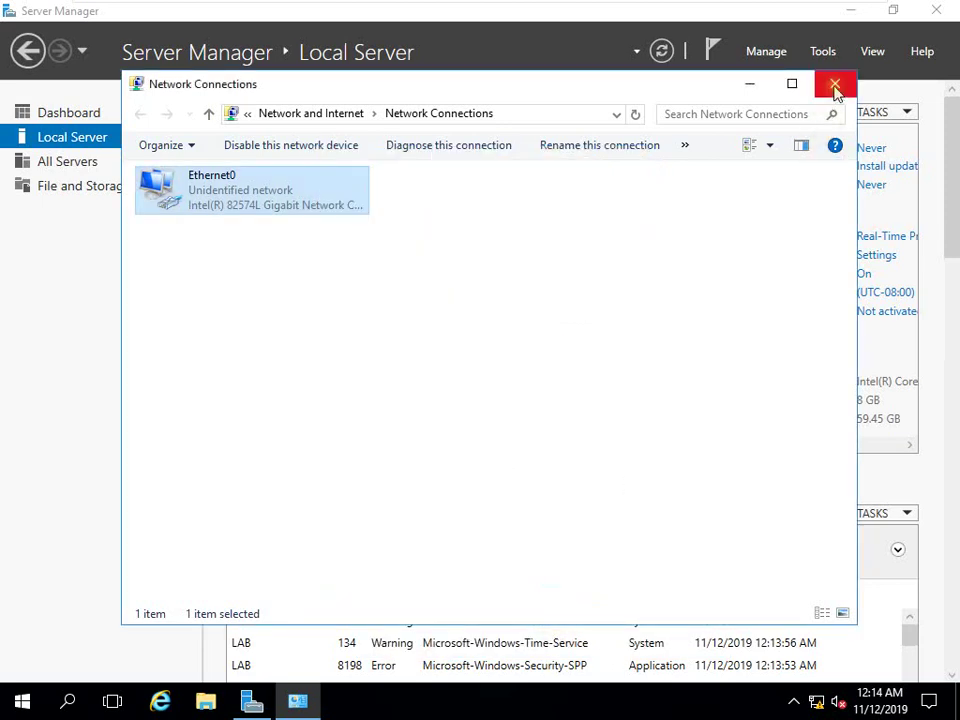
left_click(834, 83)
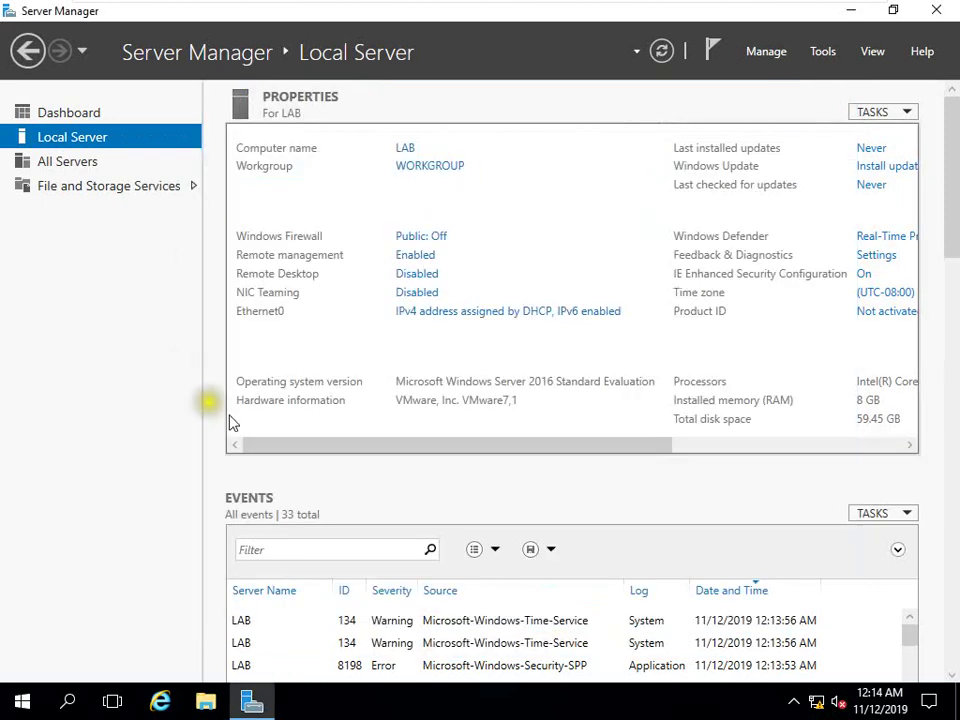
left_click(656, 55)
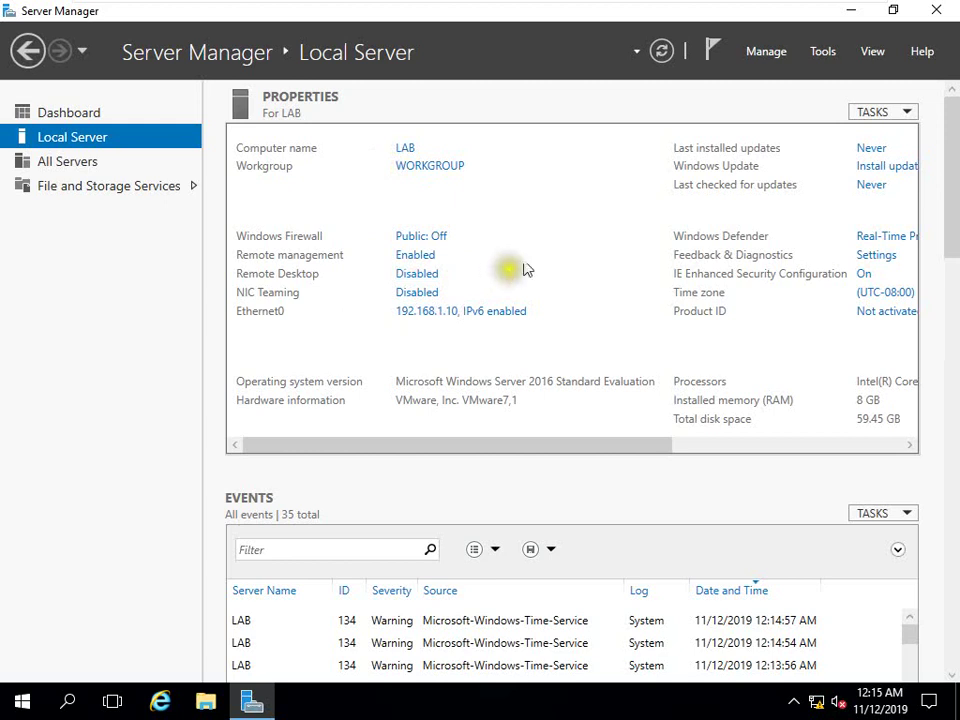
- Start adding roles and features with a role-based or feature-based installation on server LAB from the server pool
mouse_move(580, 8)
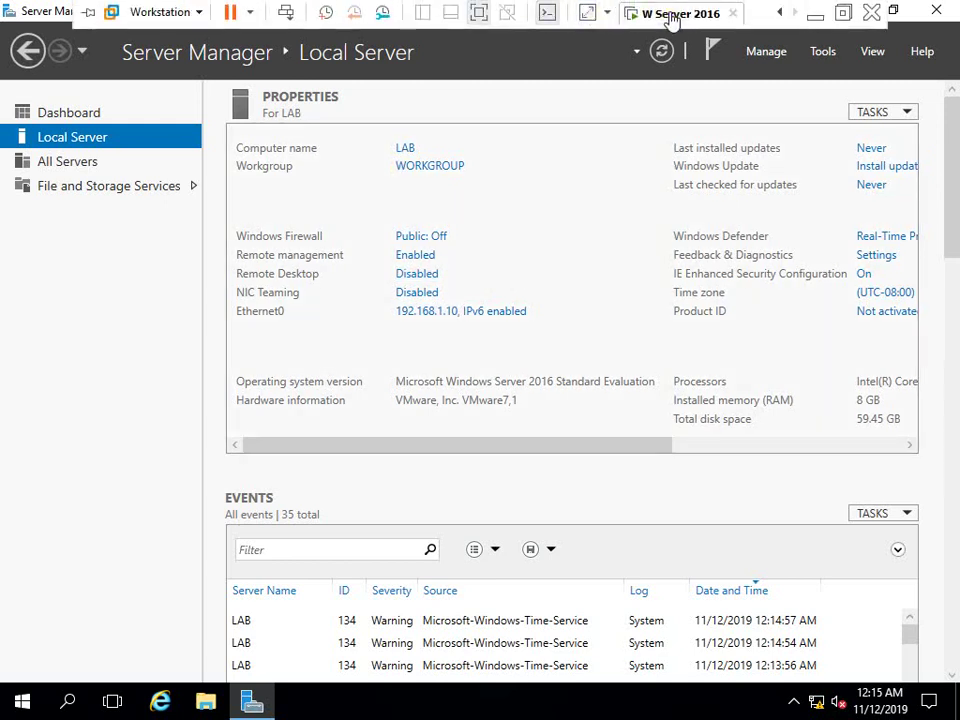
left_click(760, 55)
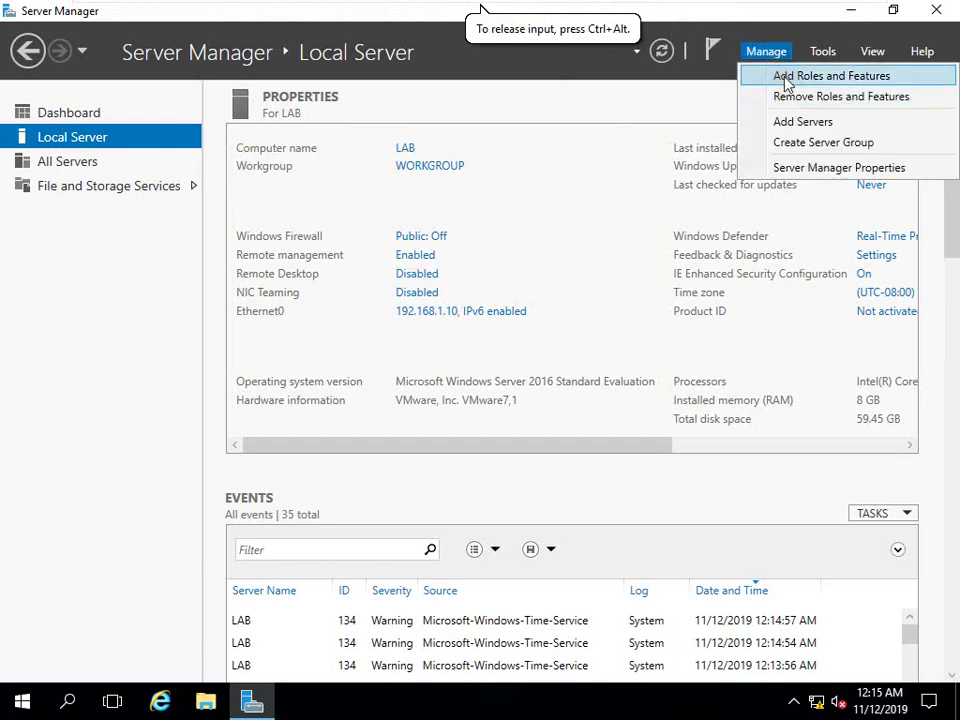
left_click(786, 83)
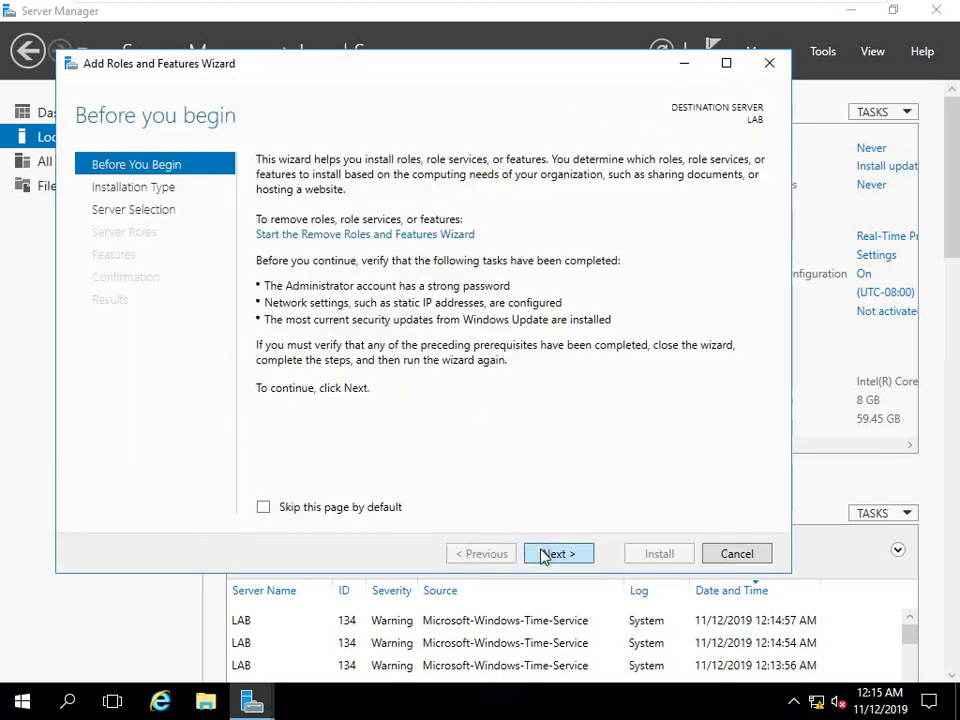
left_click(544, 553)
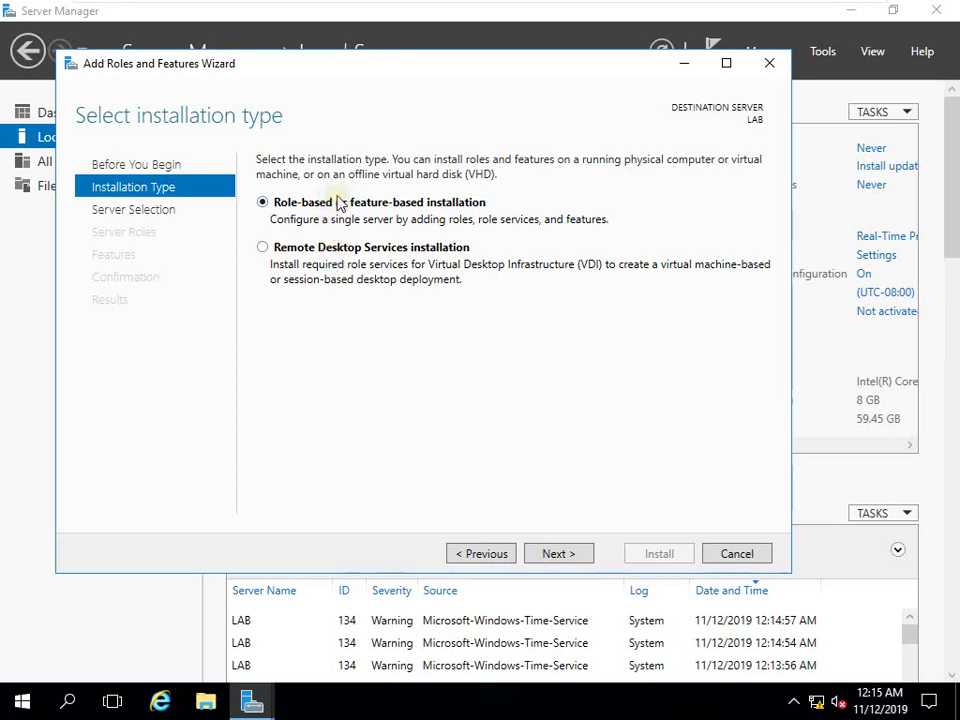
left_click(330, 207)
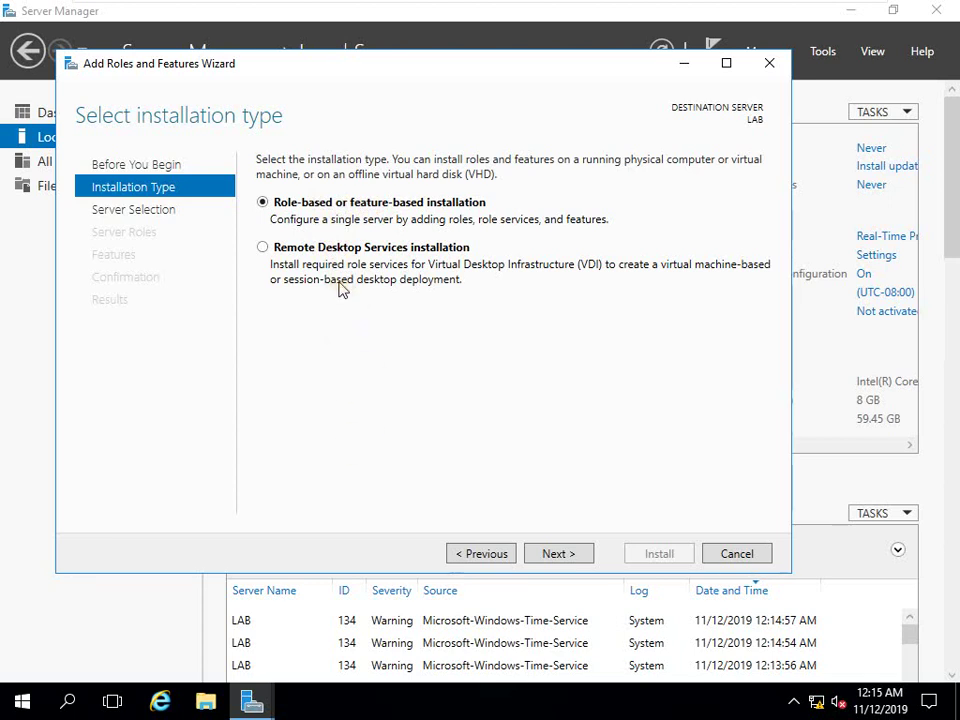
left_click(558, 560)
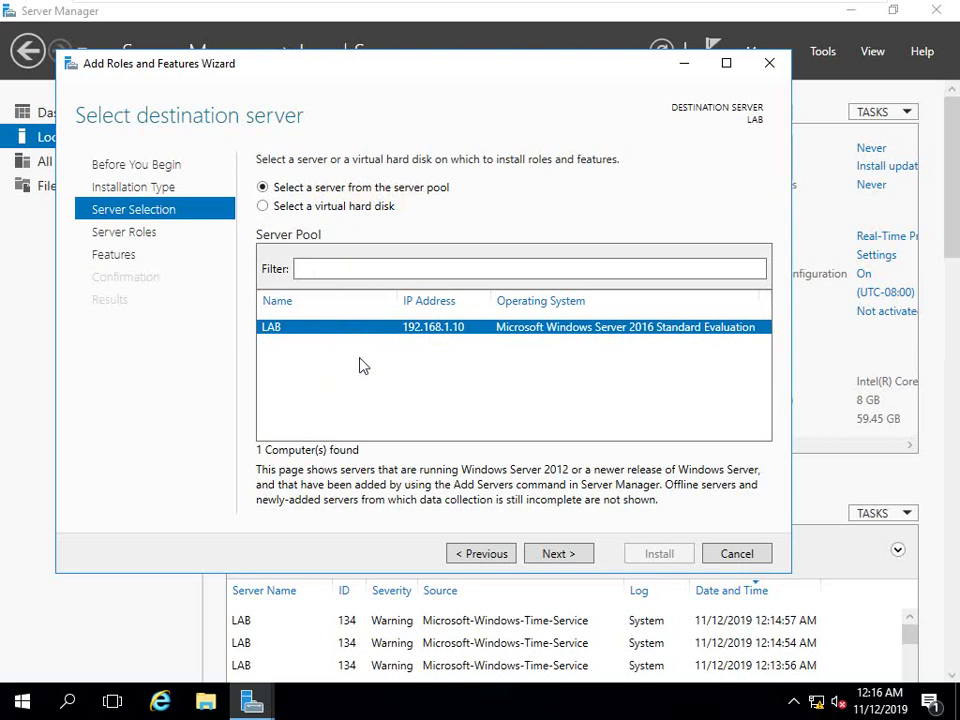
left_click(550, 556)
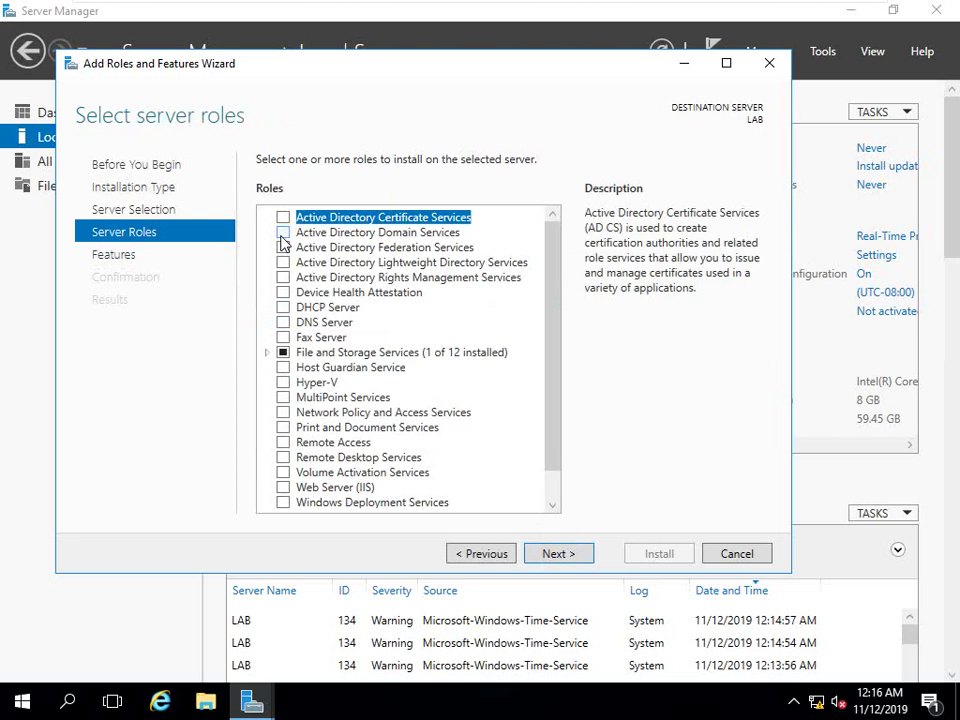
- Select the Active Directory Domain Services role with its required features and management tools, and continue to the feature selection
left_click(283, 233)
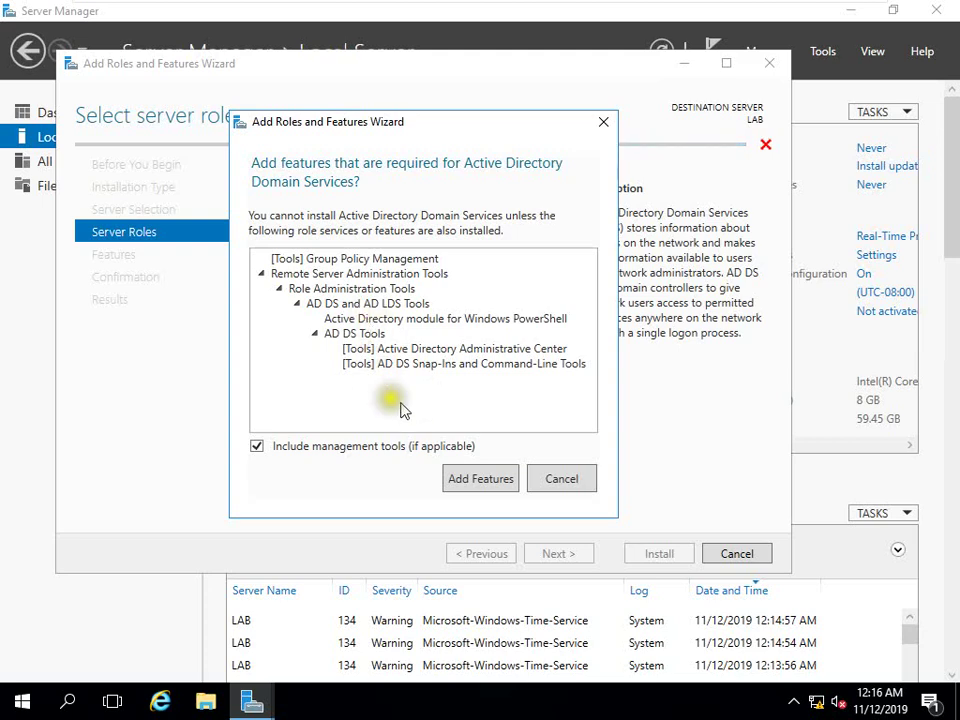
left_click(456, 478)
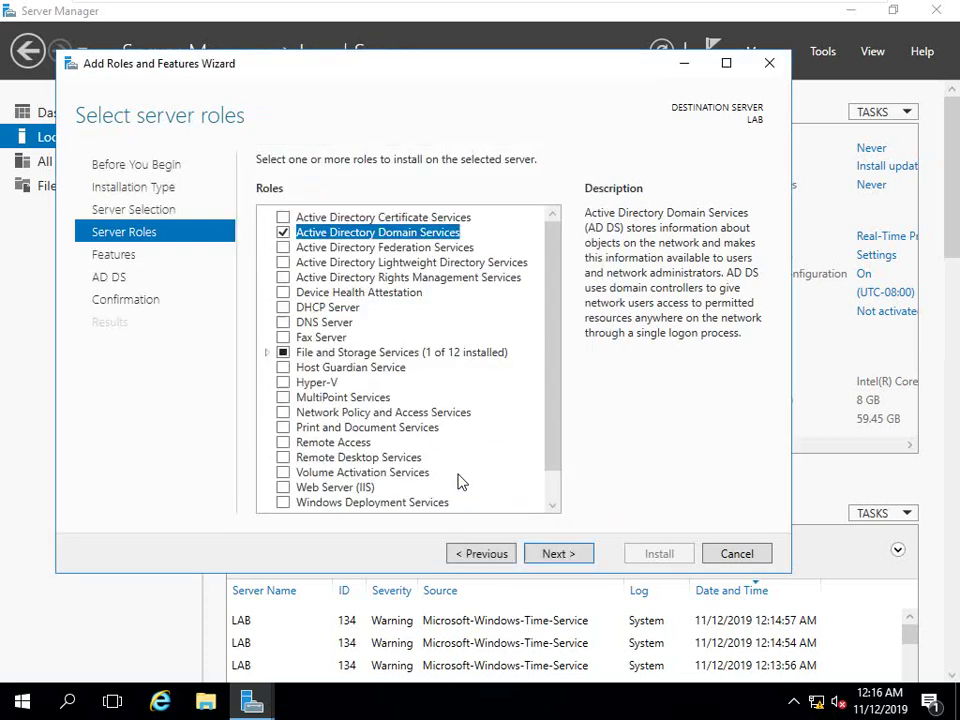
scroll(456, 450, "down", 1)
scroll(430, 440, "up", 1)
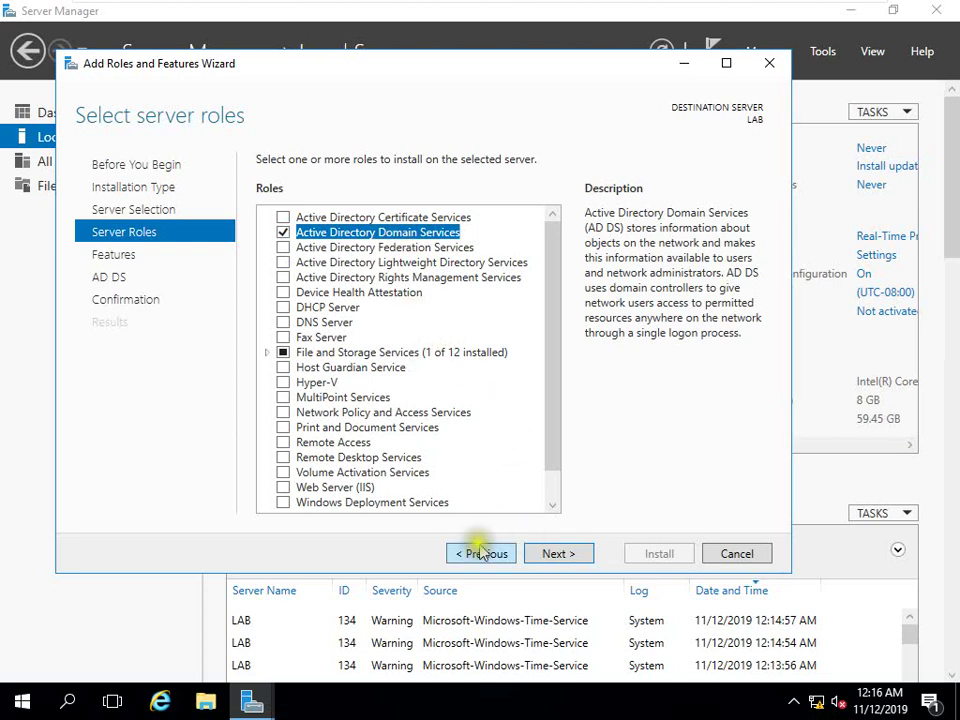
left_click(529, 552)
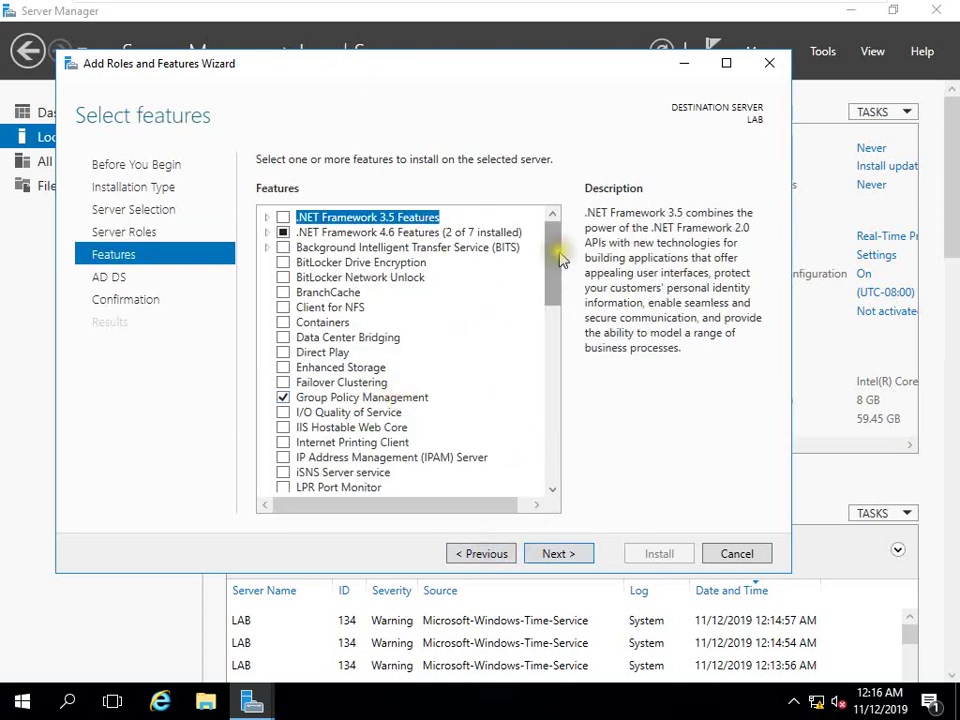
- Review the feature list, keep the preselected features, and continue past the AD DS information to the installation confirmation
mouse_move(560, 258)
left_mouse_down()
mouse_move(569, 363)
mouse_move(545, 255)
left_mouse_up()
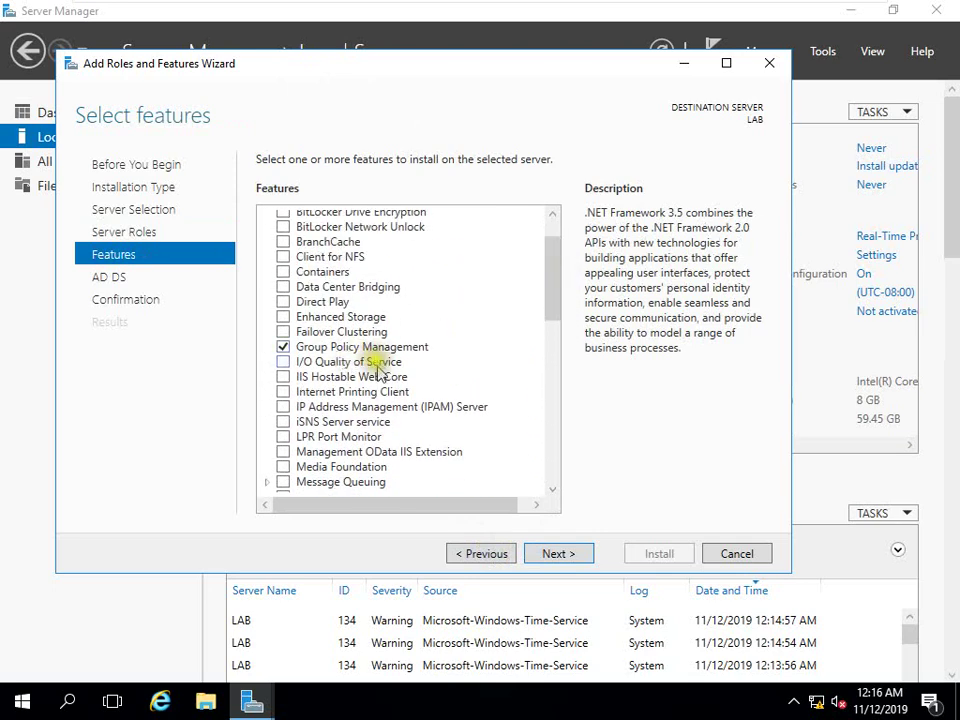
scroll(378, 368, "down", 4)
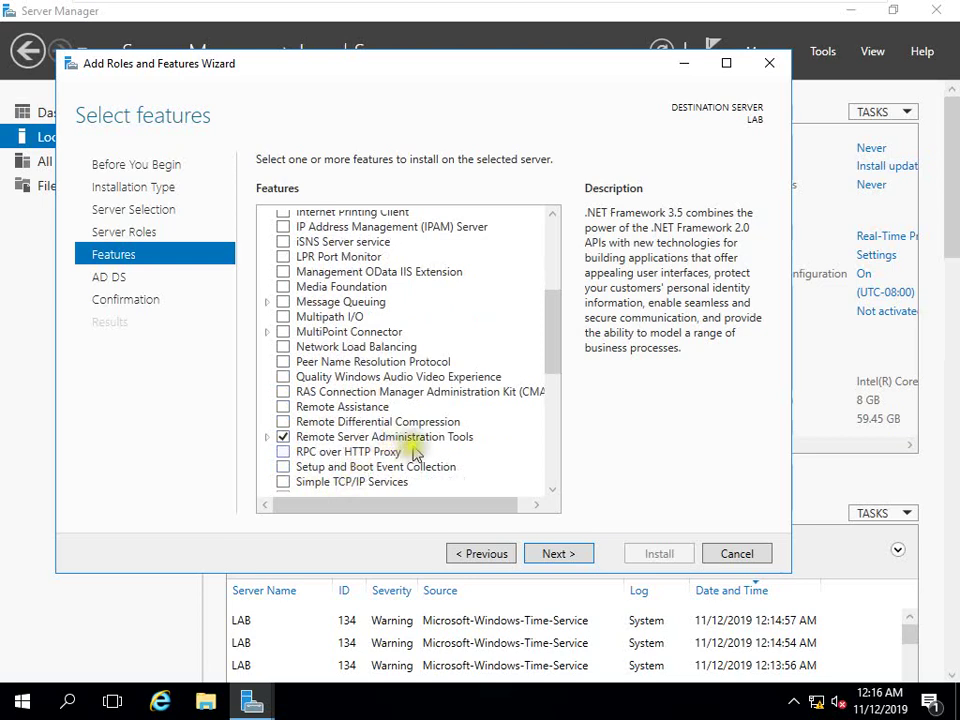
scroll(451, 454, "down", 4)
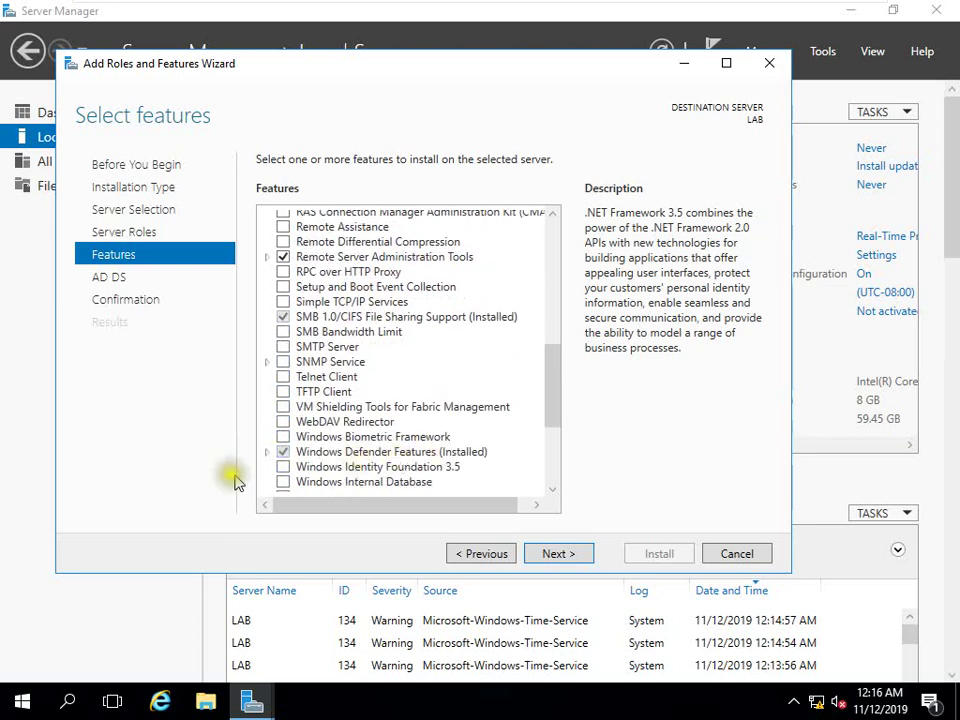
scroll(385, 462, "down", 4)
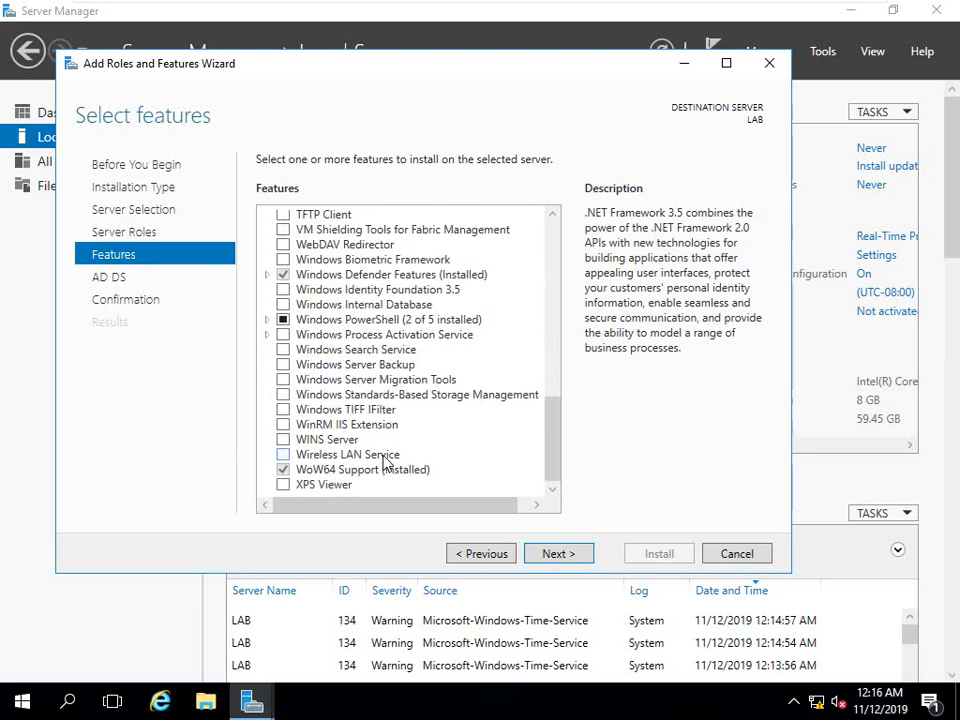
left_click(543, 553)
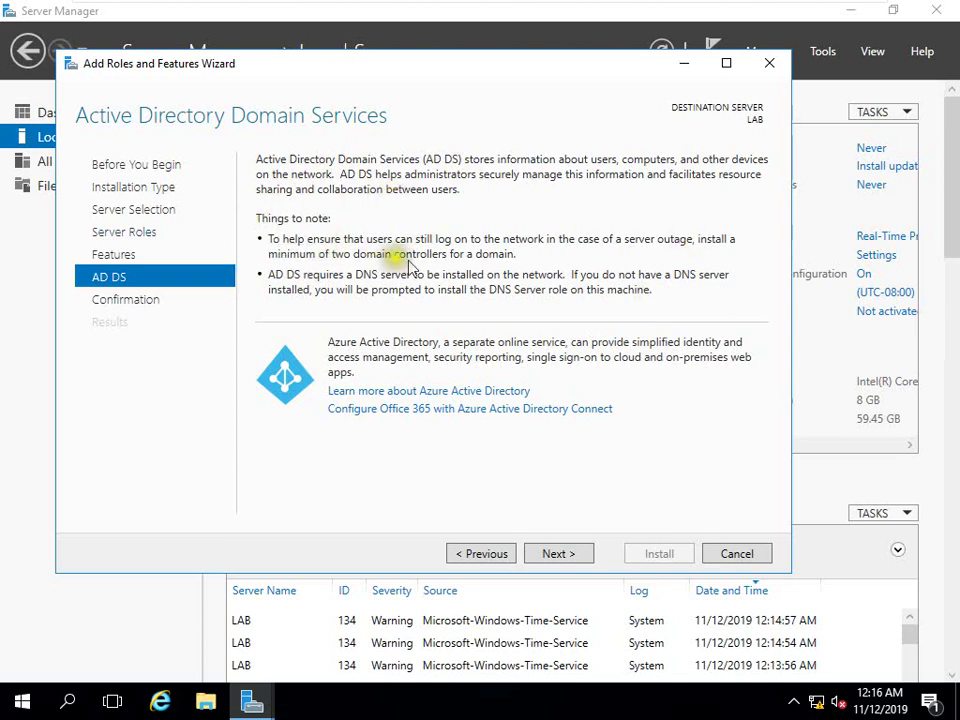
left_click(548, 554)
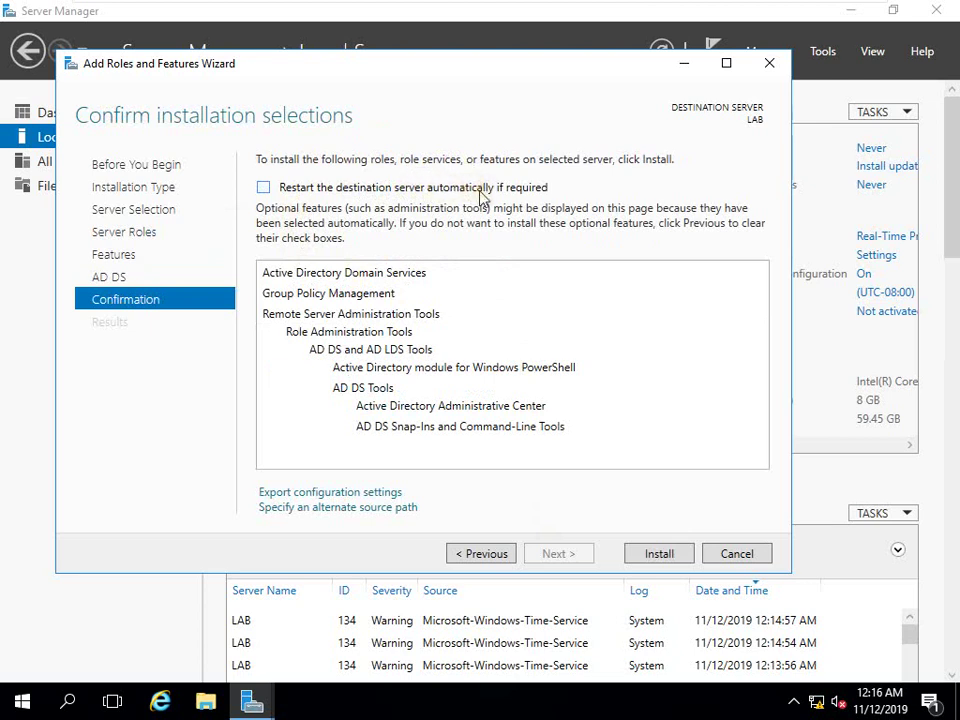
- Allow the destination server to restart automatically if required and install the selected role and features
left_click(319, 191)
left_click(550, 408)
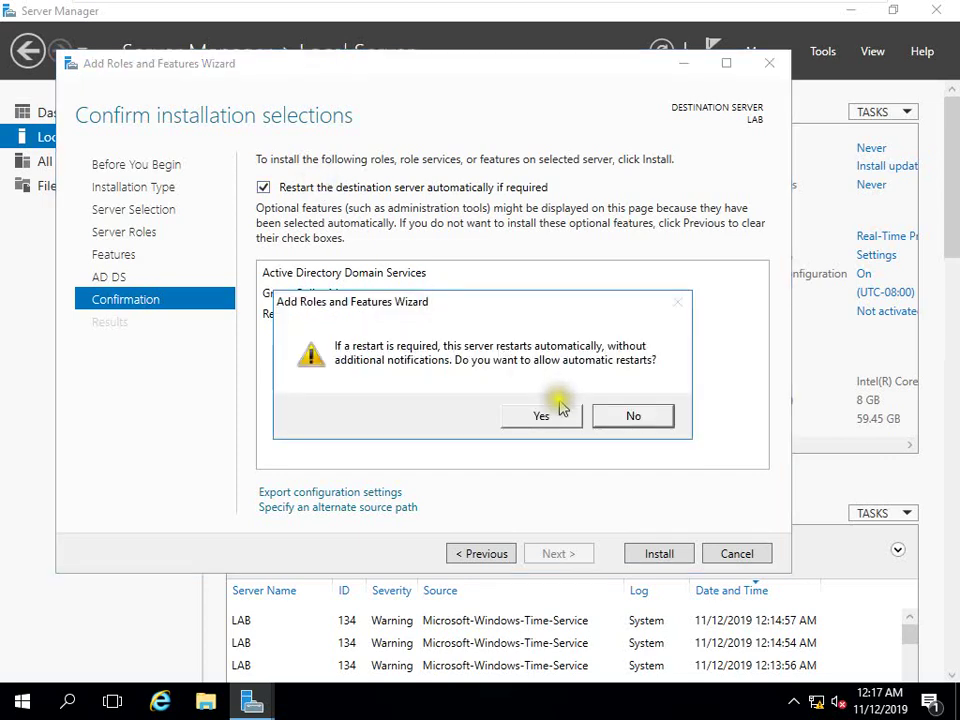
left_click(658, 552)
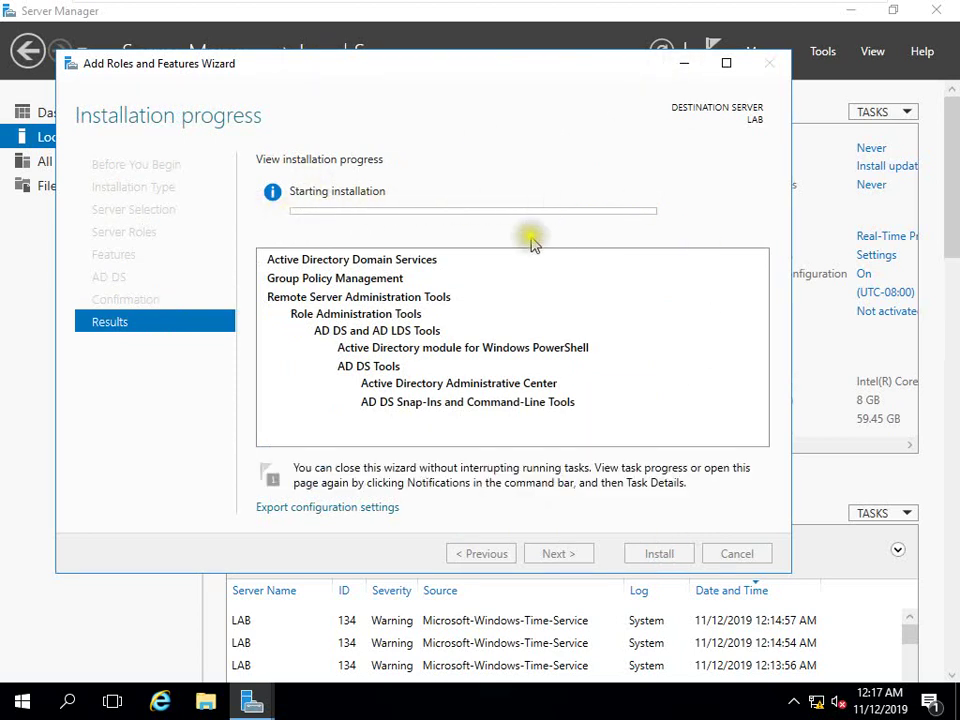
mouse_move(610, 20)
left_click(476, 13)
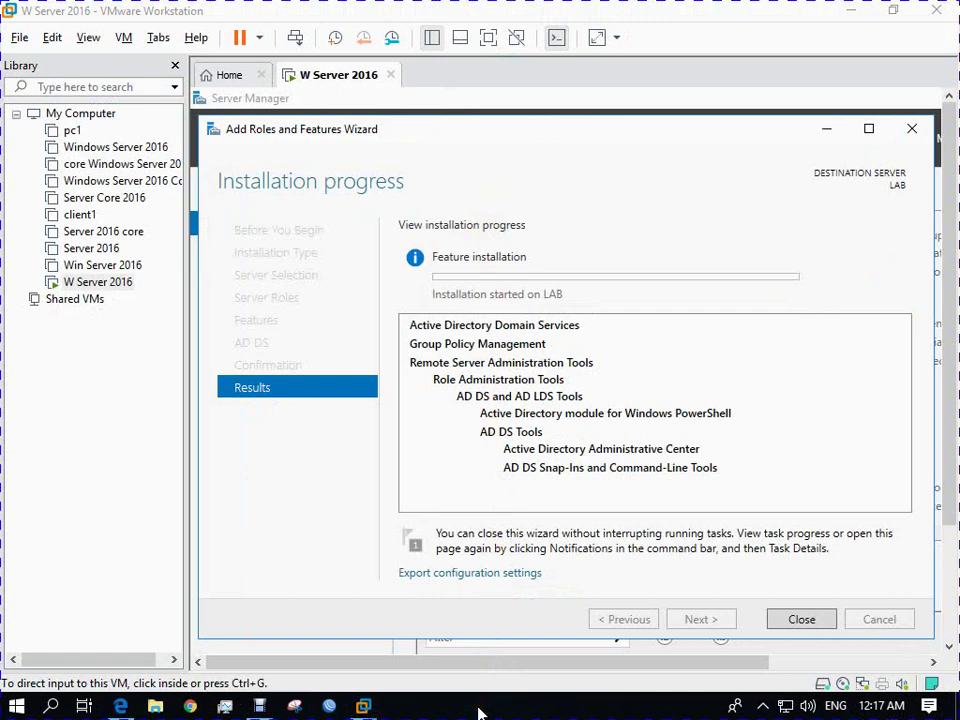
left_click(488, 37)
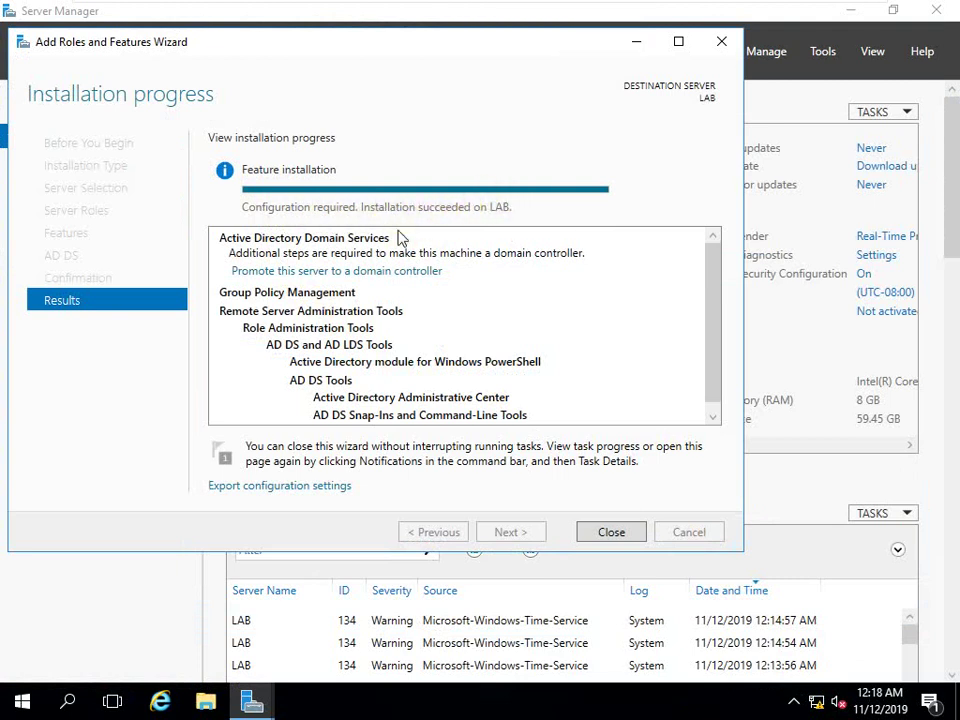
- Close the finished role installation wizard, refresh the server's properties, and start promoting this server to a domain controller
left_click(611, 531)
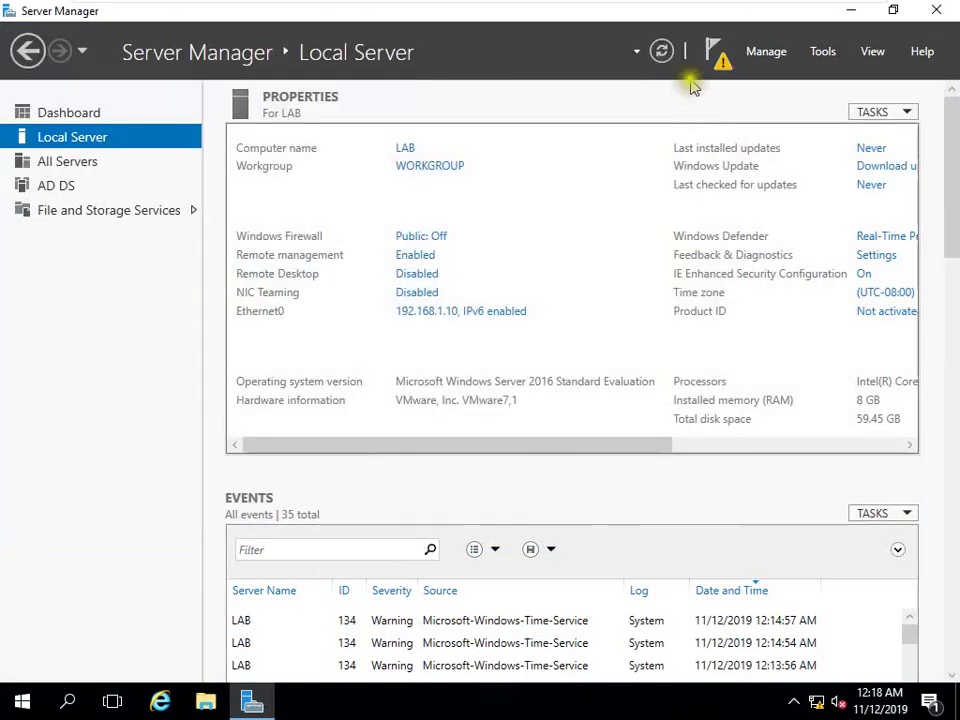
left_click(661, 52)
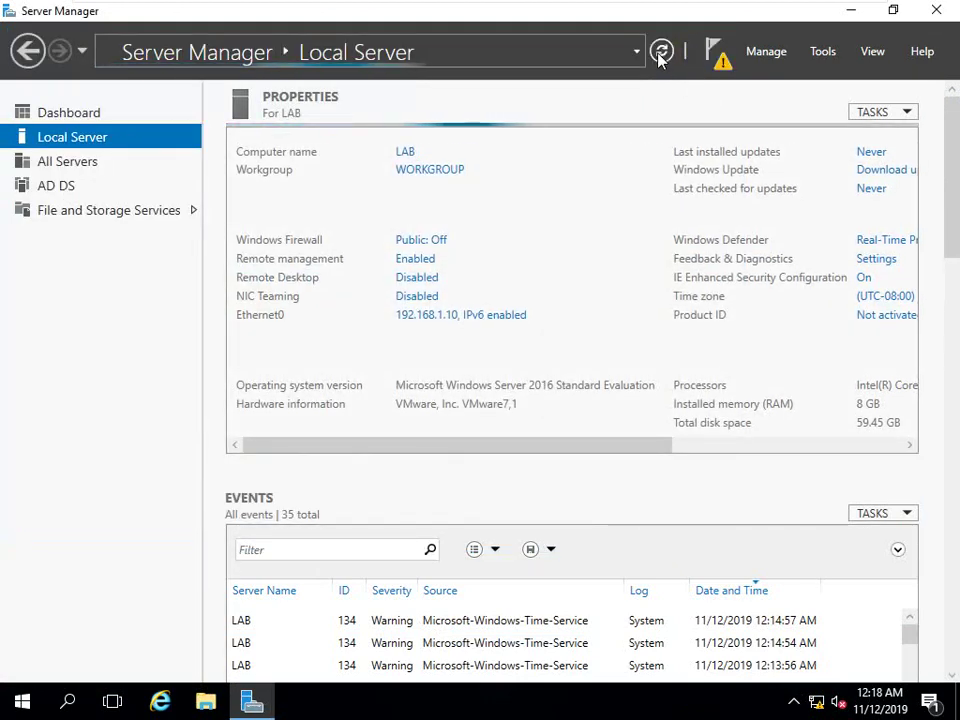
left_click(714, 48)
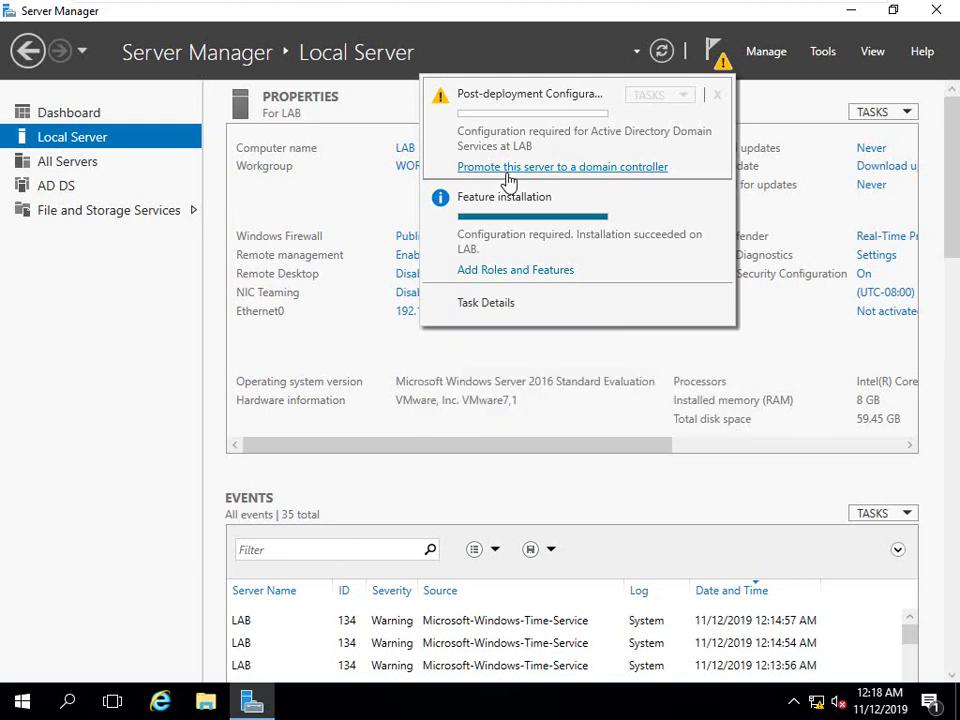
left_click(510, 168)
left_click(414, 242)
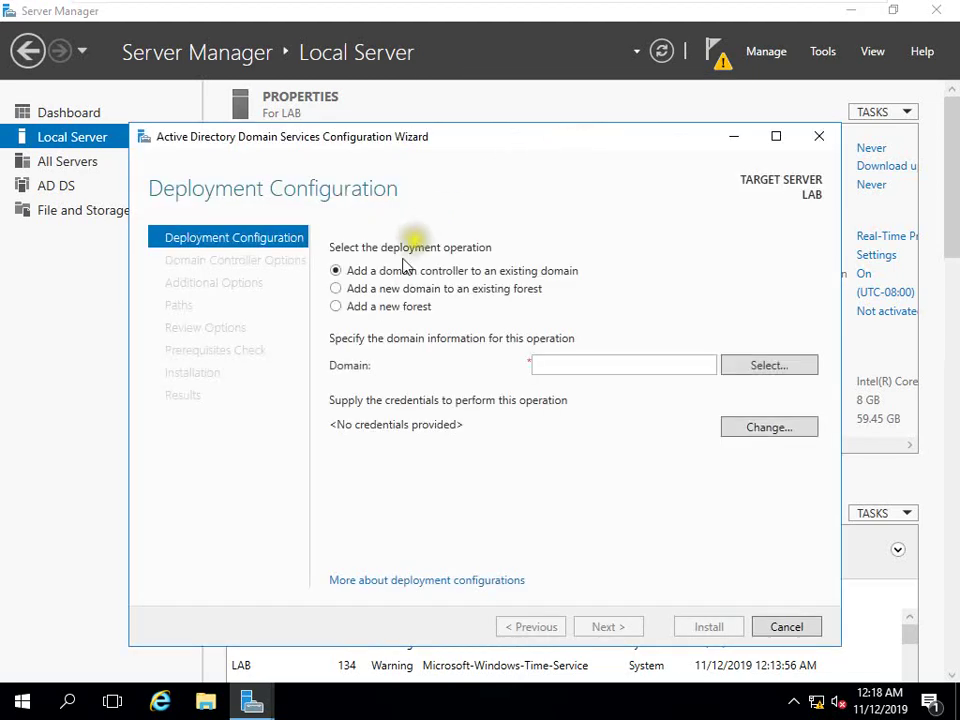
left_click_drag(430, 136, 395, 113)
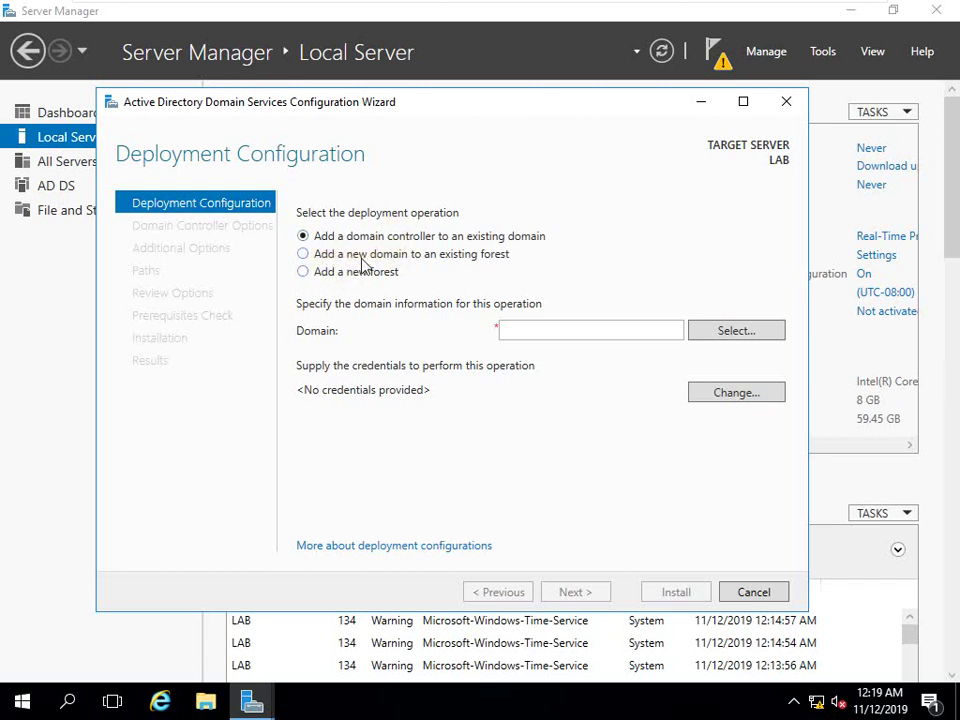
- Select adding a new domain to an existing forest and check which domain types it offers
left_click(366, 260)
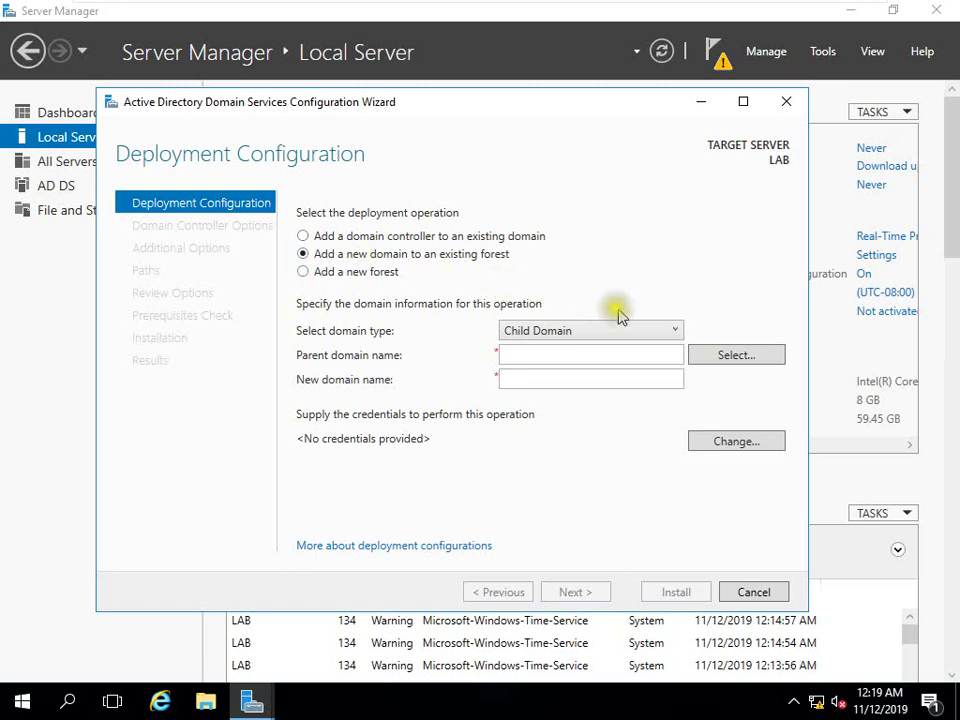
left_click(670, 338)
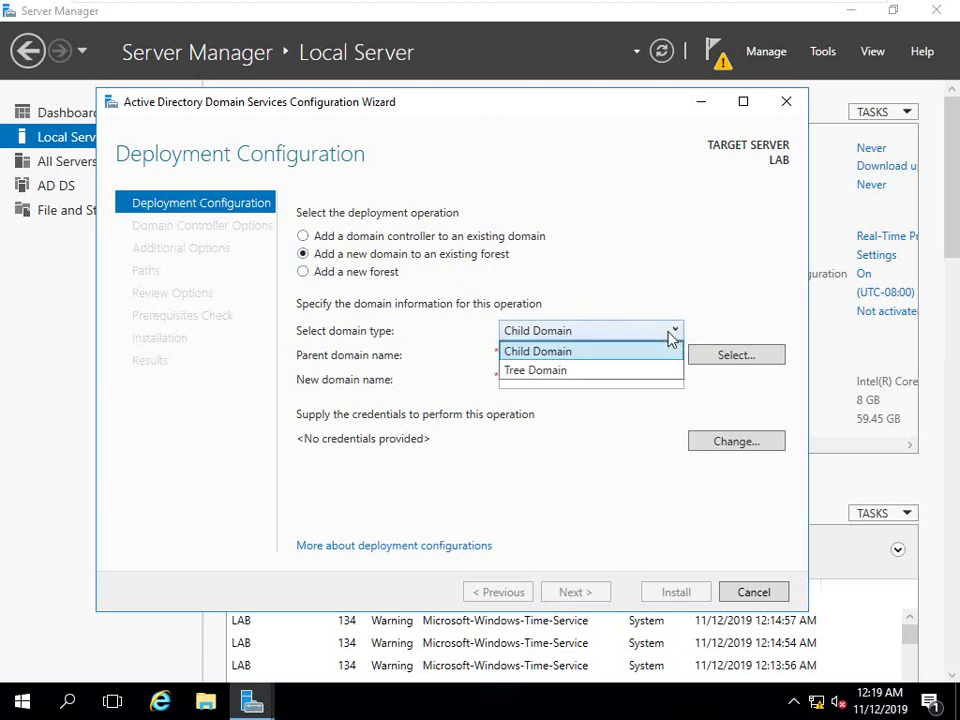
left_click(440, 254)
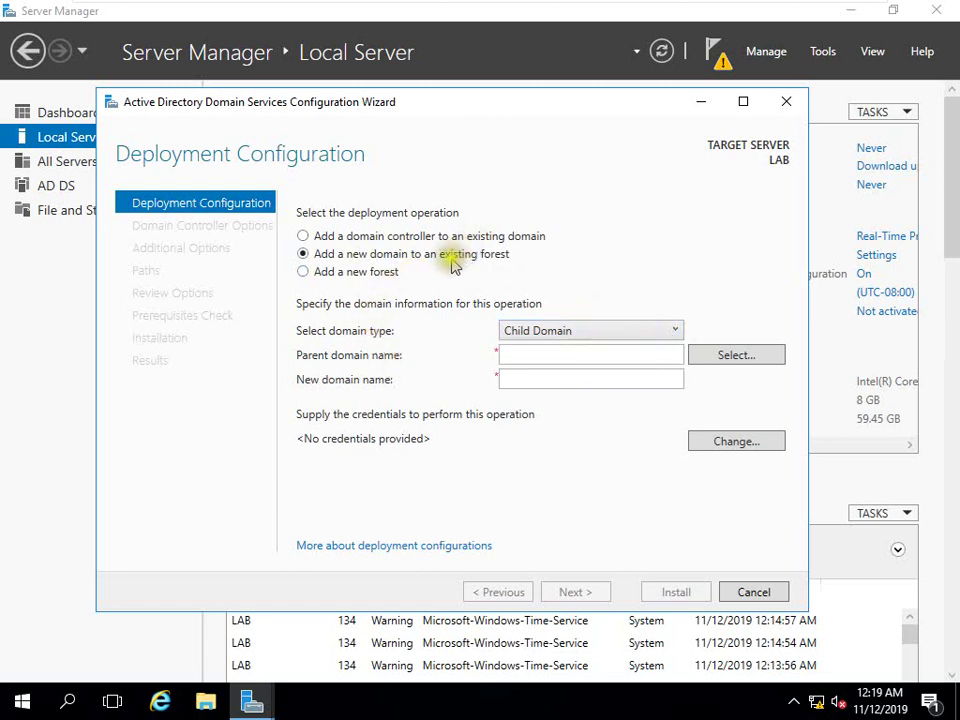
- Set the deployment to add a new forest with root domain name macro.com and continue to the domain controller options
left_click(374, 276)
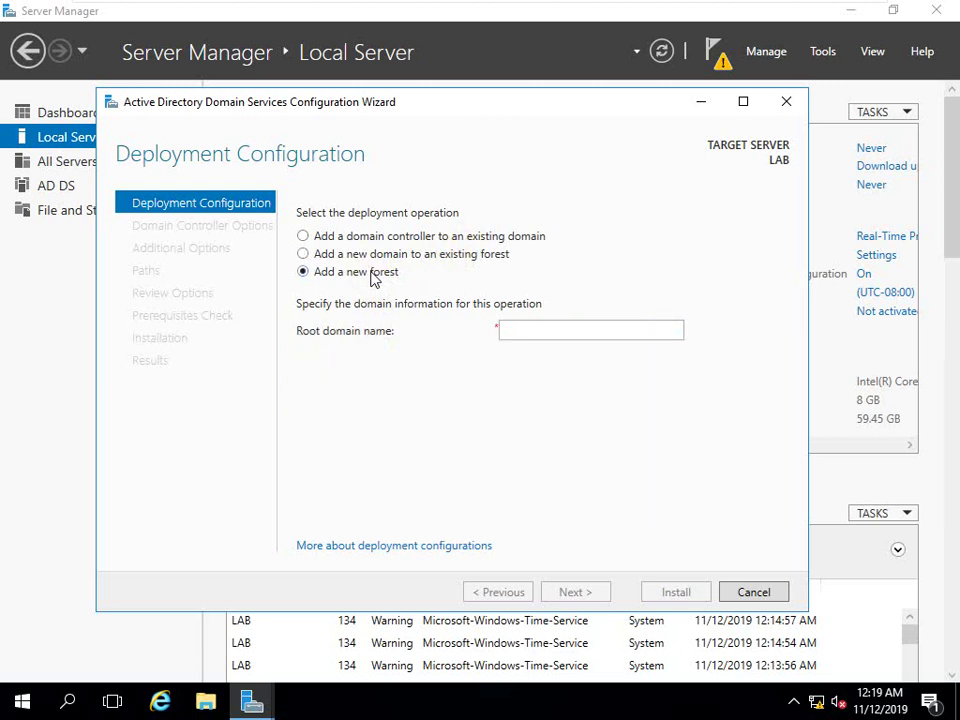
left_click(500, 330)
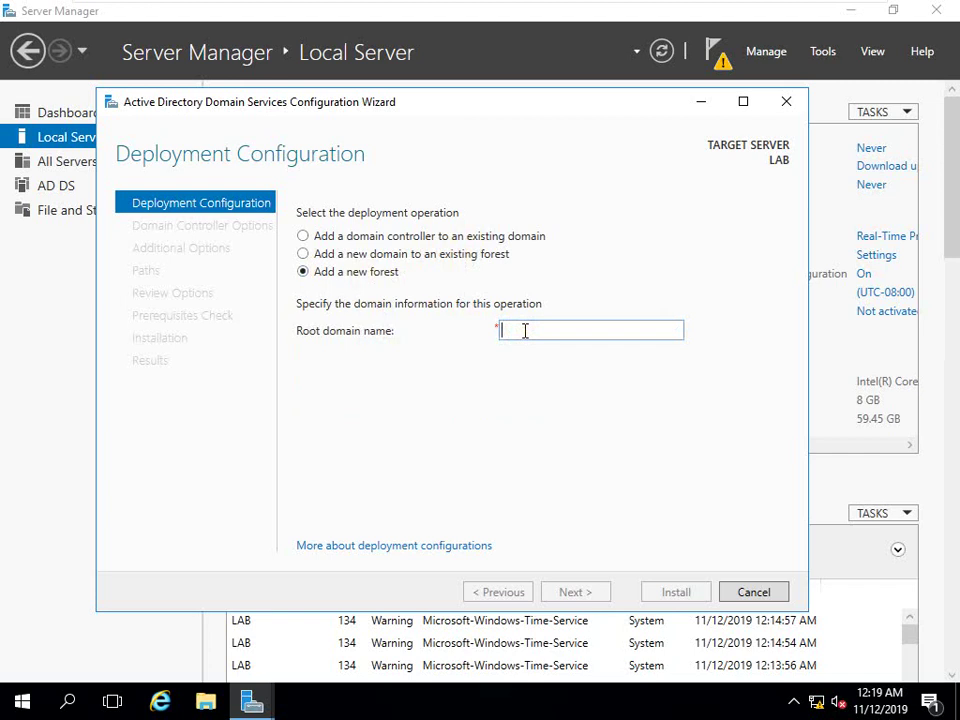
type("macro.com")
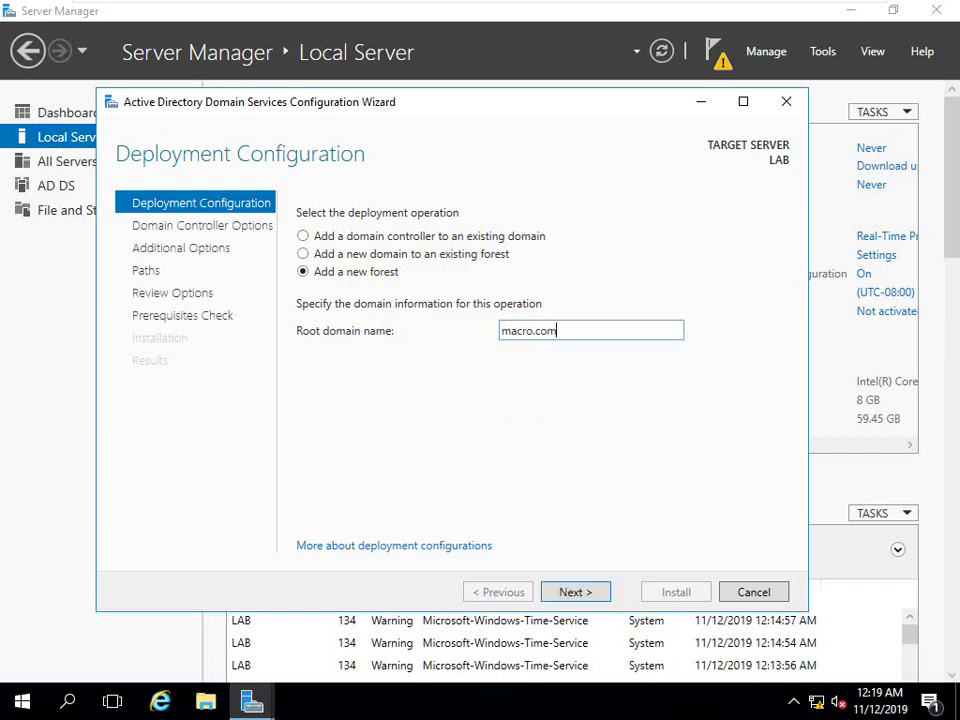
left_click(556, 596)
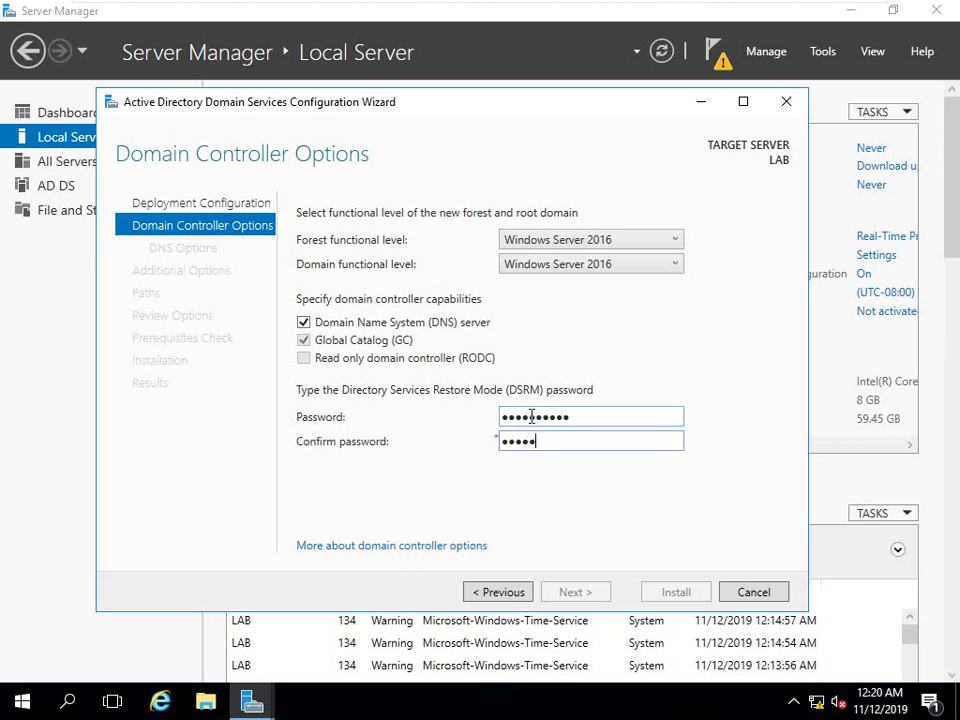
- Enter and confirm the Directory Services Restore Mode password, keeping the default domain controller options, and continue to the DNS options
type("!")
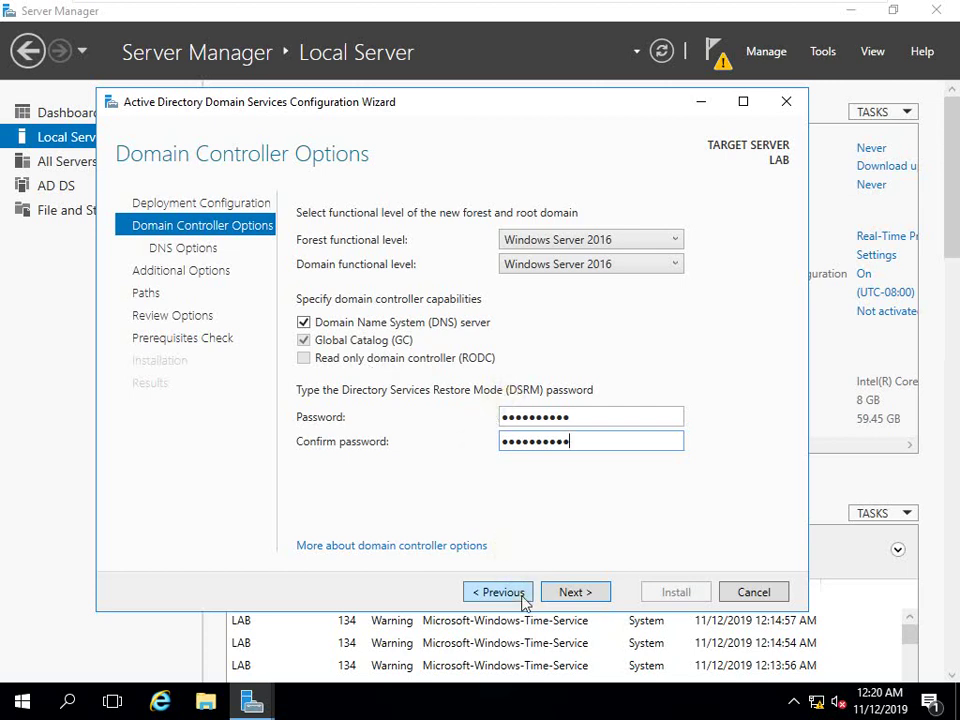
left_click(555, 594)
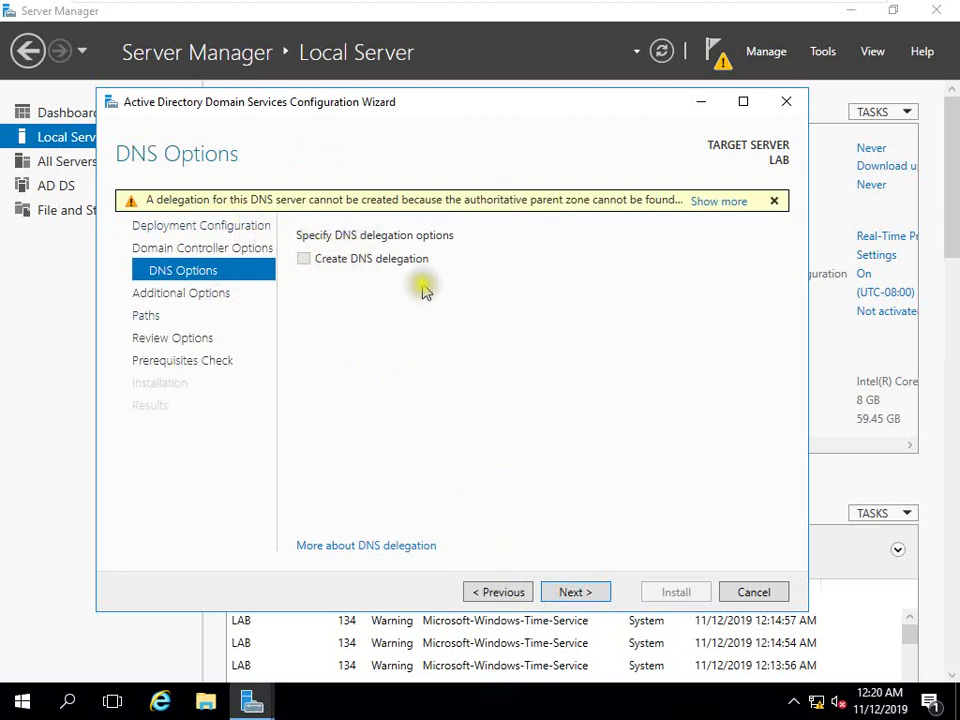
- Continue without creating a DNS delegation, take the virtual machine out of full screen, and reposition the wizard so all of it is visible
left_click(561, 593)
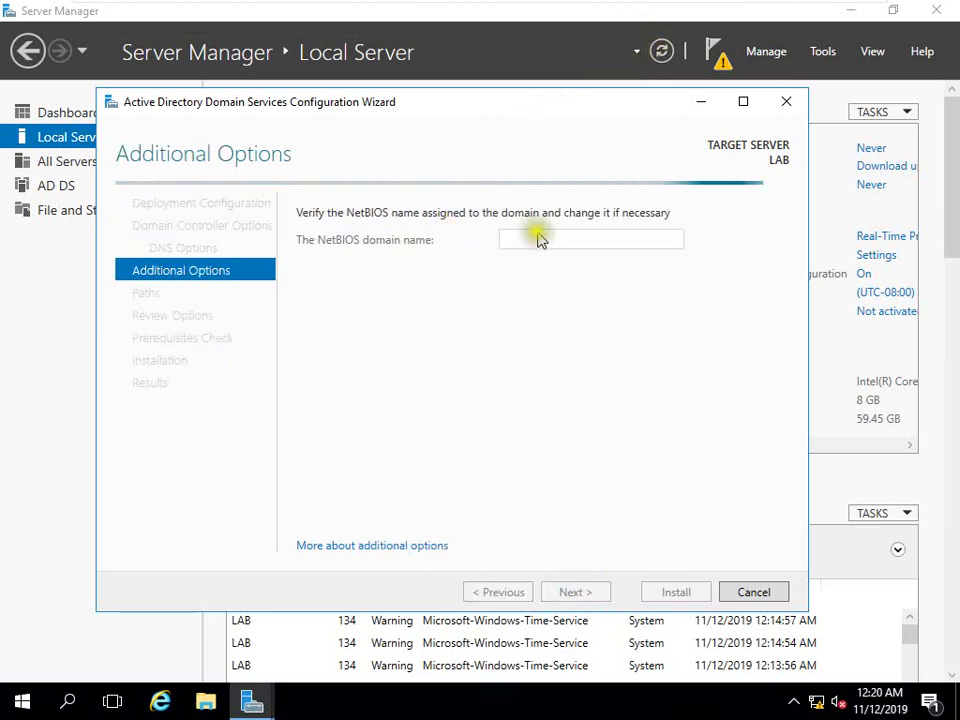
mouse_move(545, 8)
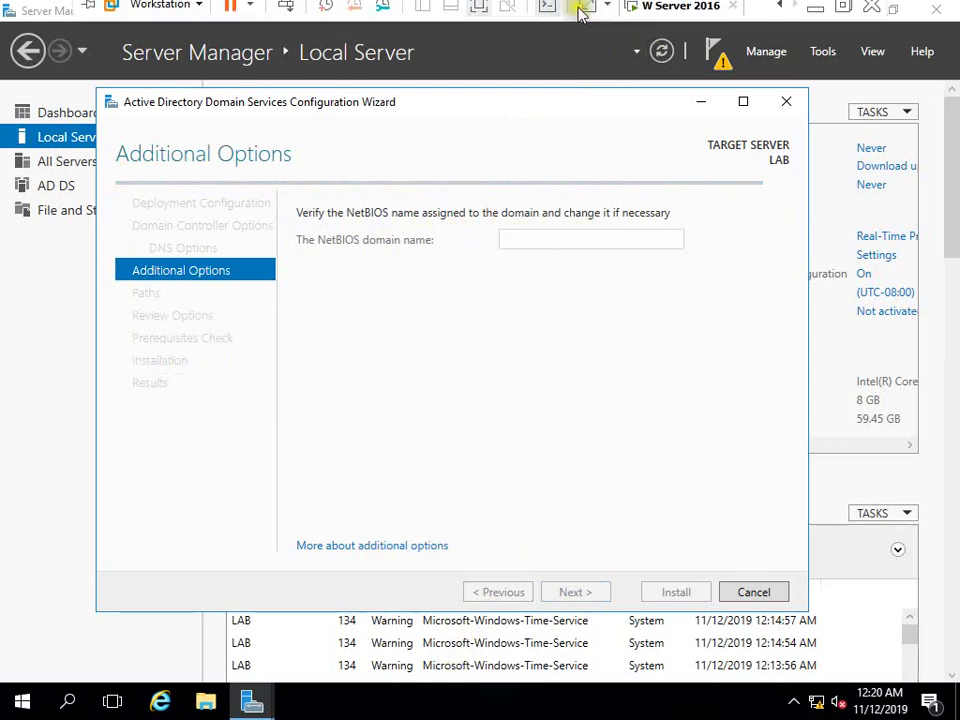
left_click(477, 12)
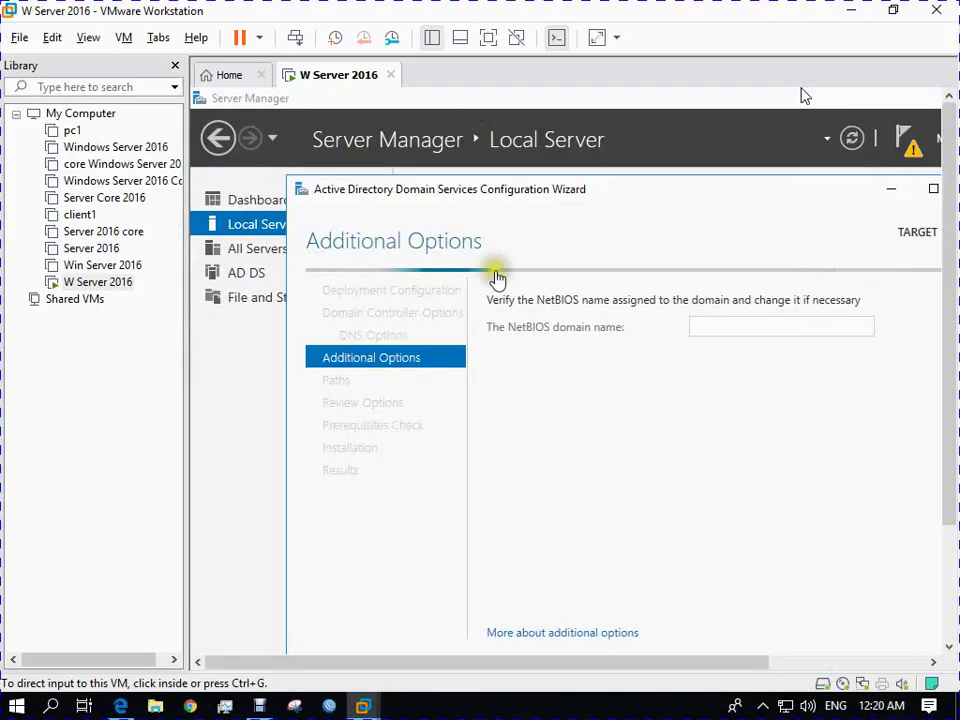
left_click(454, 197)
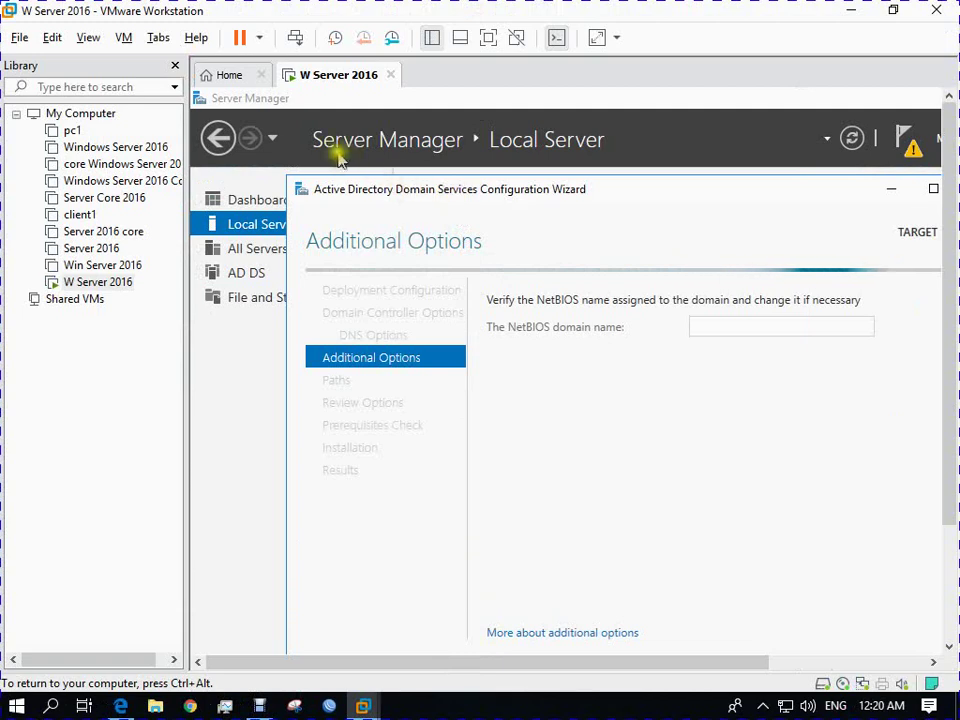
left_click_drag(330, 190, 252, 129)
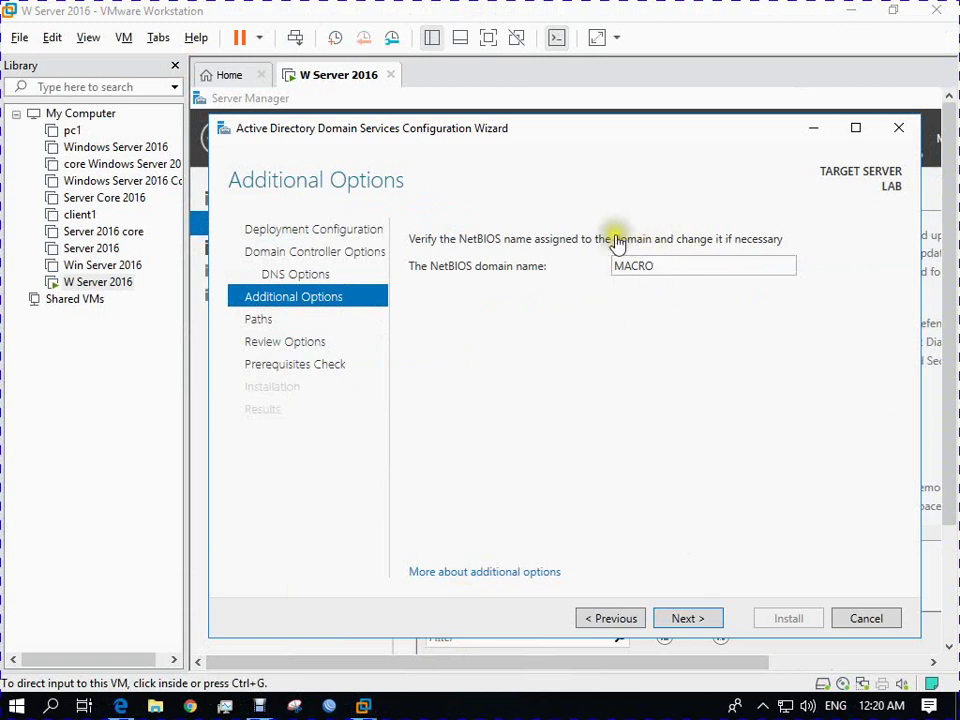
- Keep MACRO as the NetBIOS domain name and the default database, log and SYSVOL folders, and continue to the options review
left_click(684, 620)
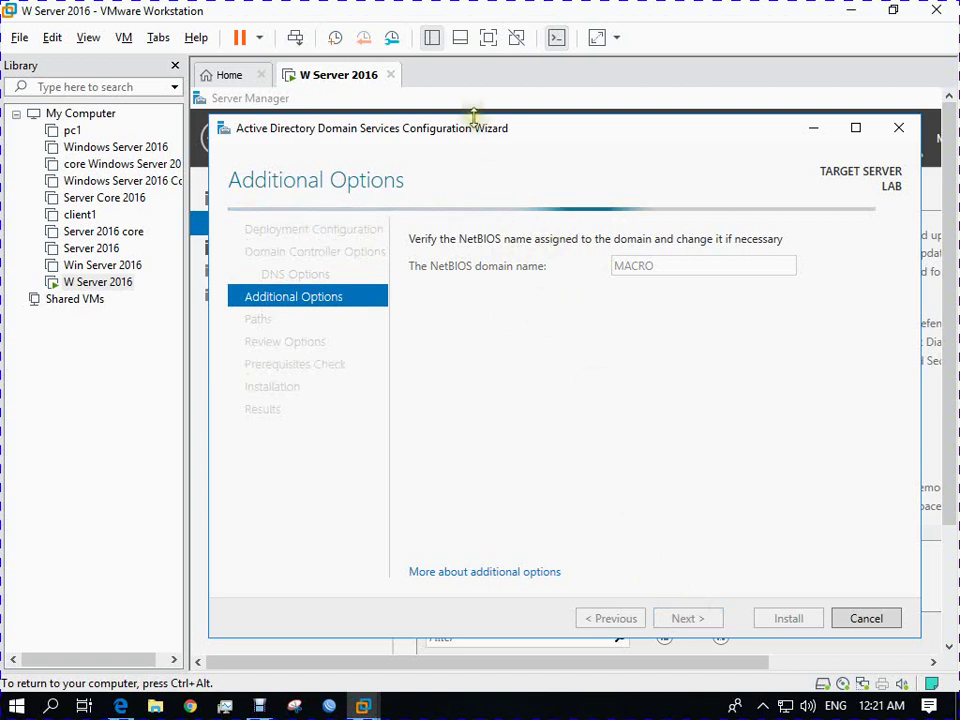
left_click_drag(475, 130, 459, 107)
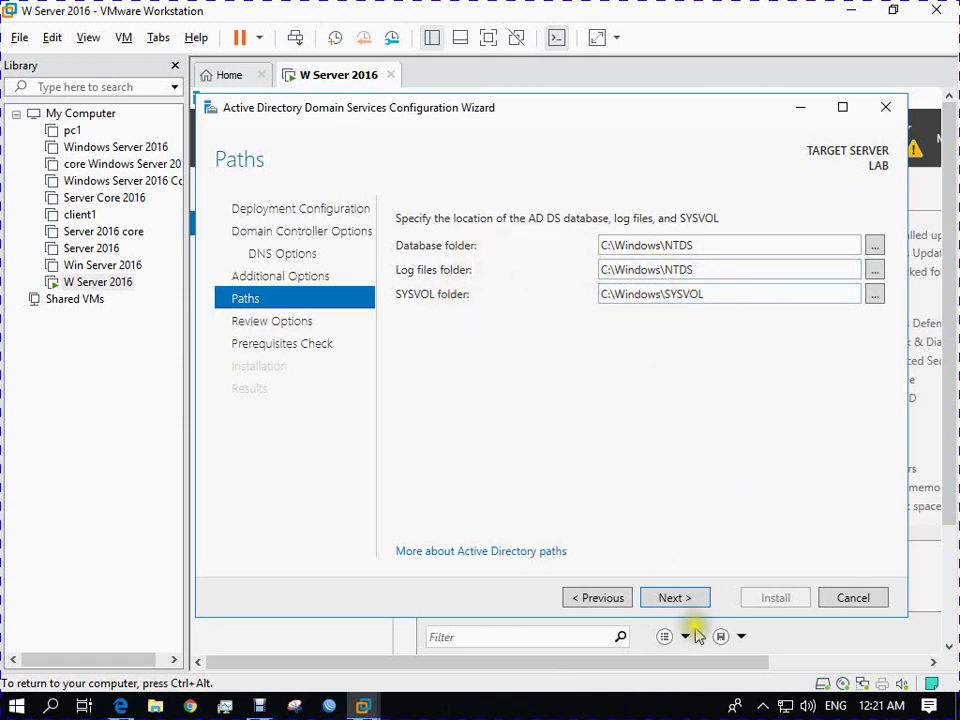
left_click(674, 598)
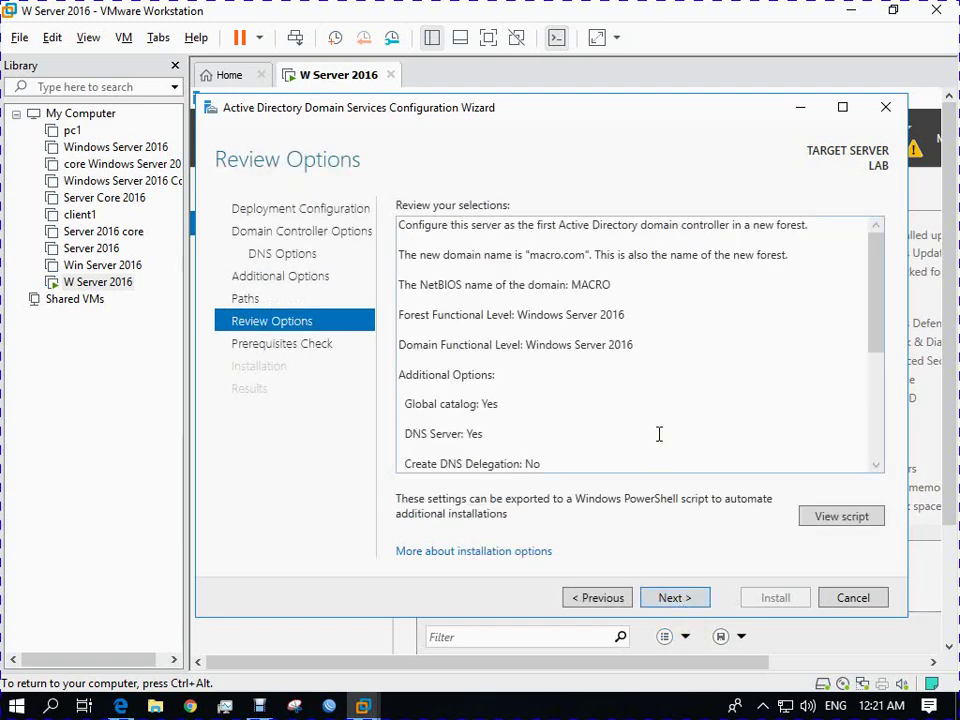
- View the PowerShell deployment script for the selected options, and close it
left_click(840, 516)
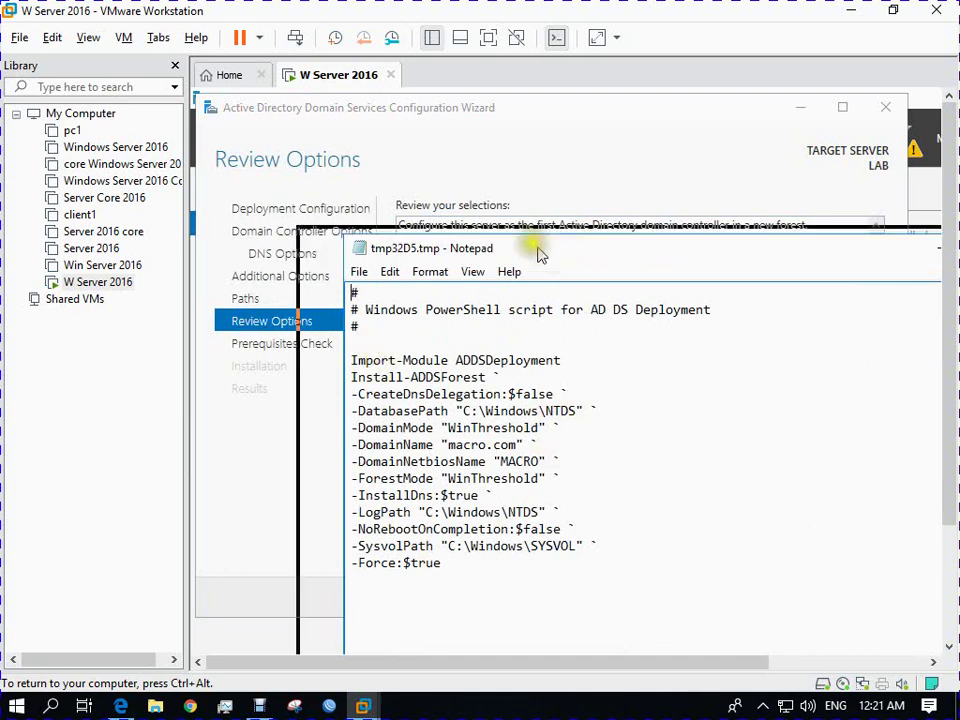
left_click_drag(536, 251, 440, 145)
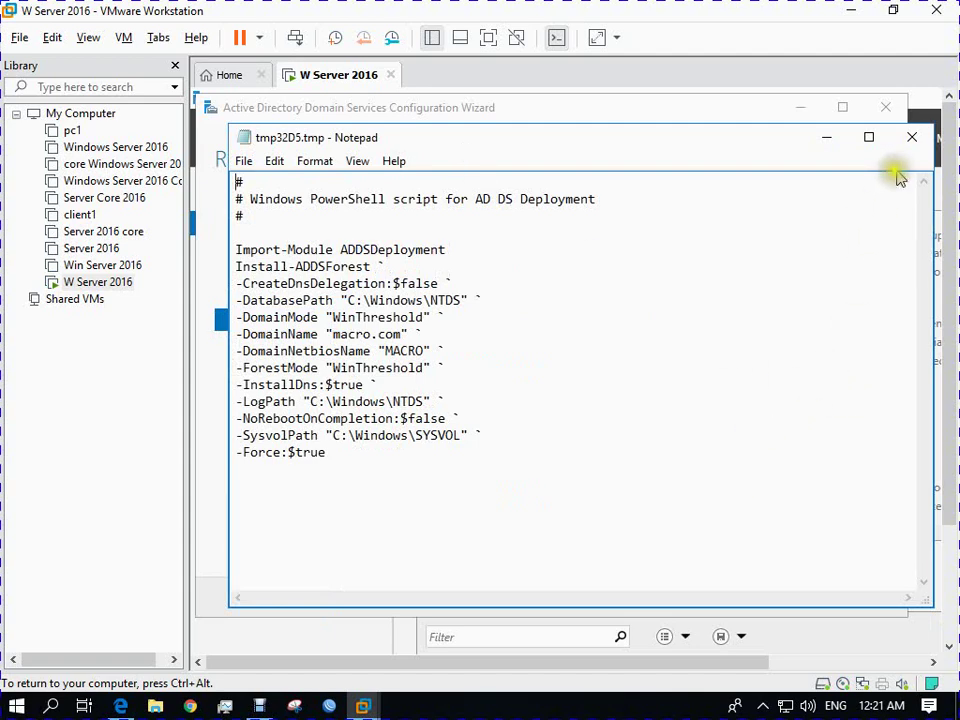
left_click(910, 140)
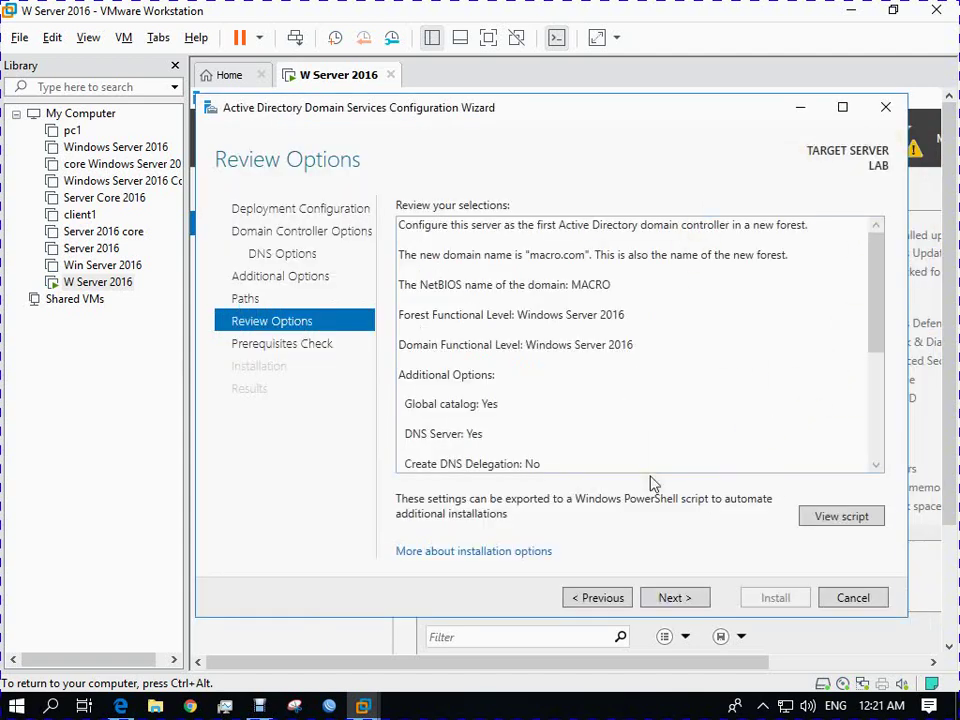
- Run the prerequisites check, install the domain controller configuration, and dismiss the restart notice with the virtual machine in full screen
left_click(662, 598)
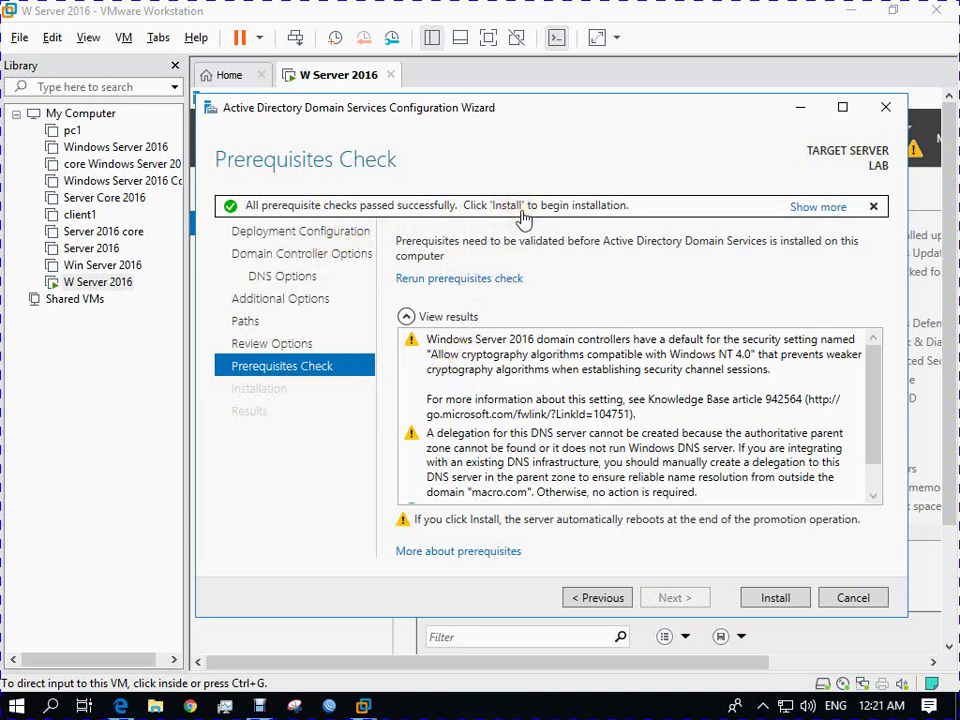
left_click(770, 598)
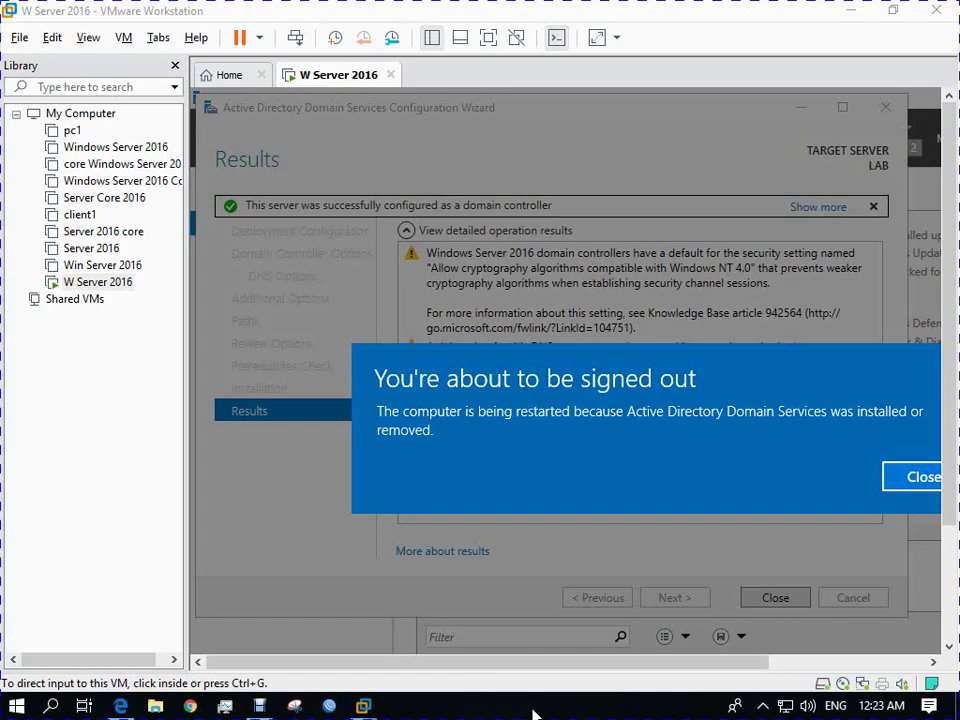
left_click(488, 37)
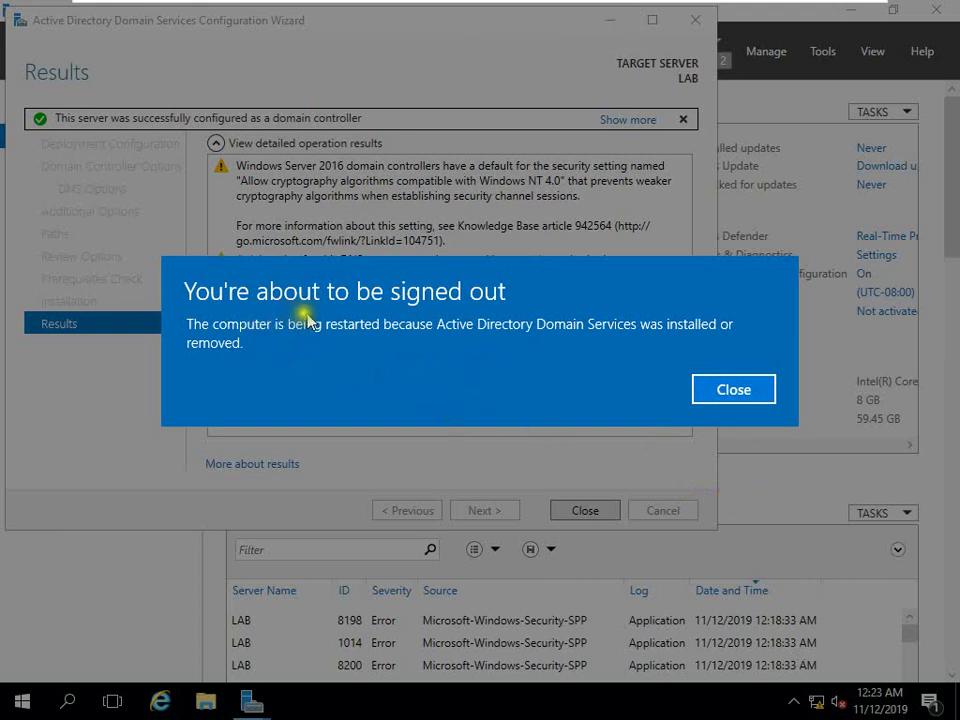
left_click(720, 390)
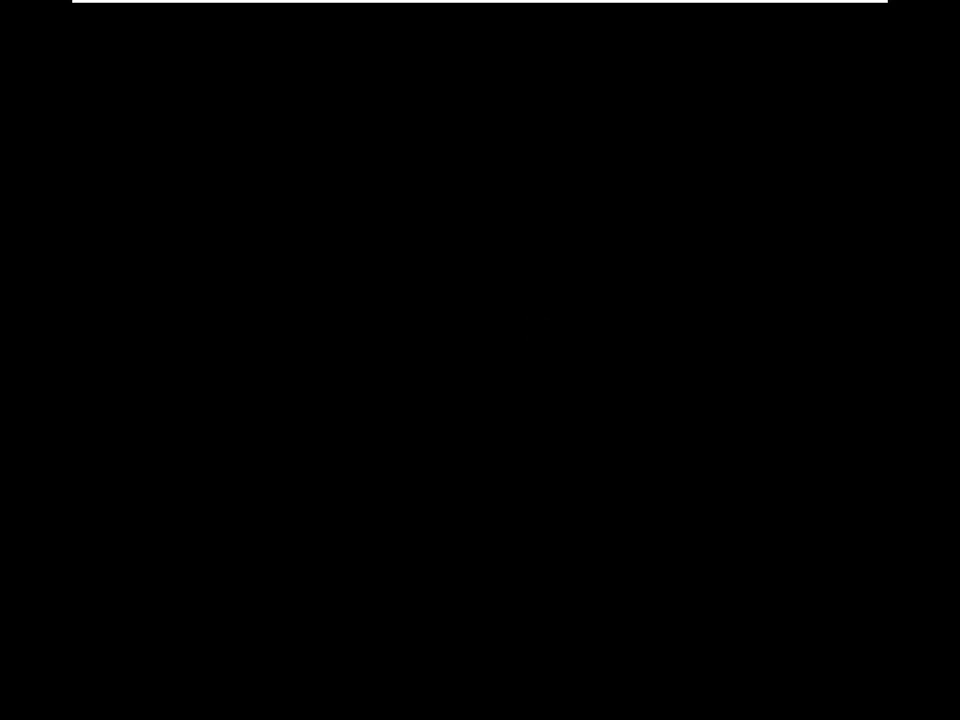
mouse_move(580, 6)
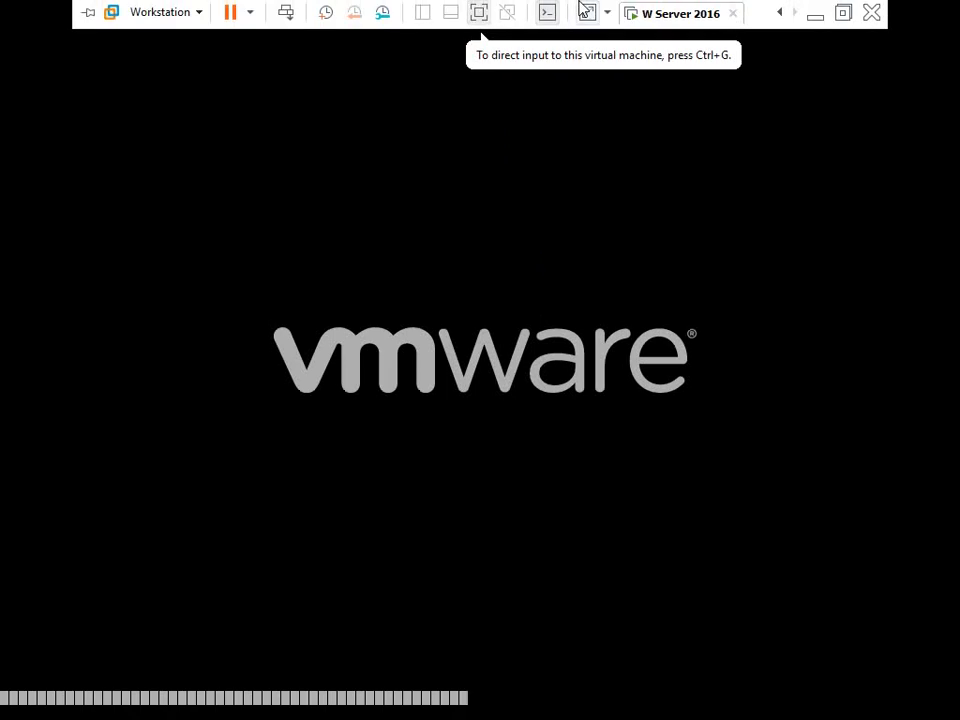
left_click(480, 13)
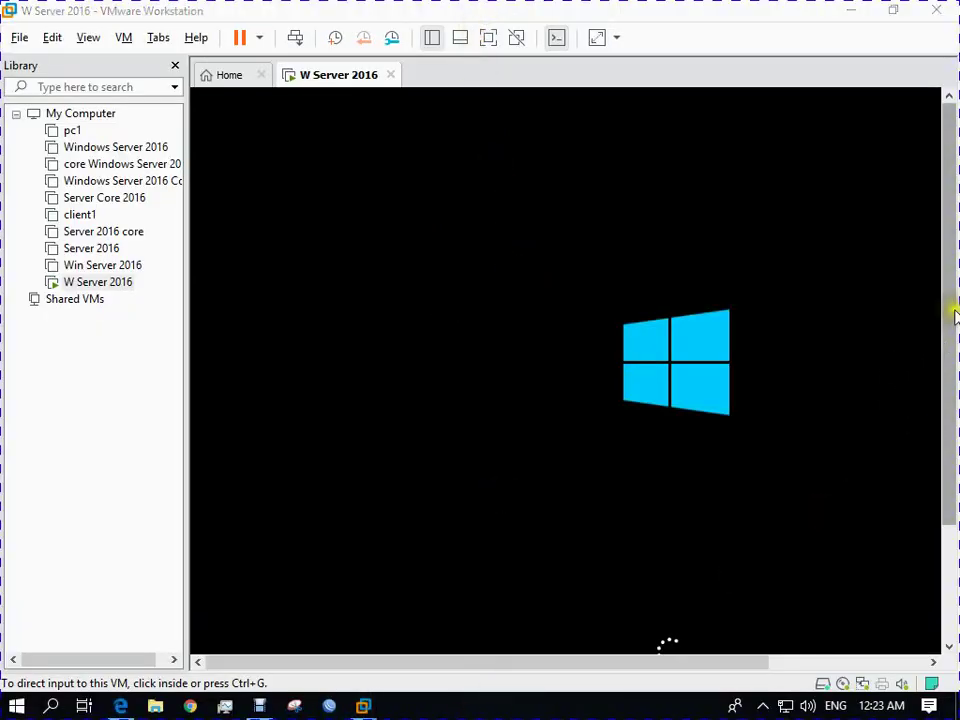
left_click_drag(953, 311, 944, 405)
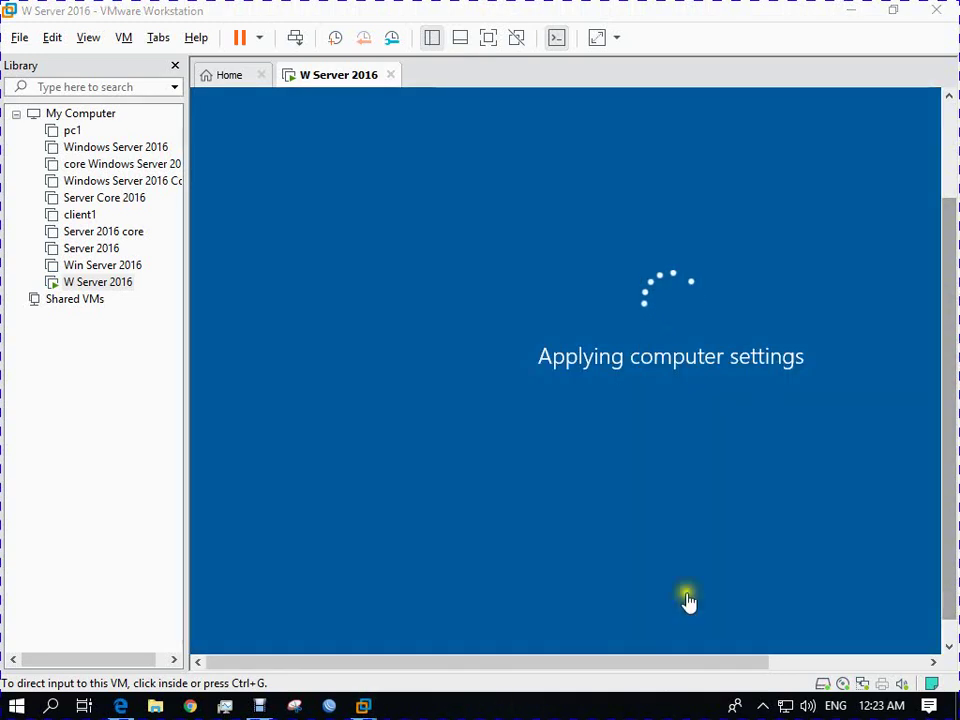
left_click_drag(945, 254, 947, 221)
left_click_drag(745, 663, 858, 645)
left_click(698, 706)
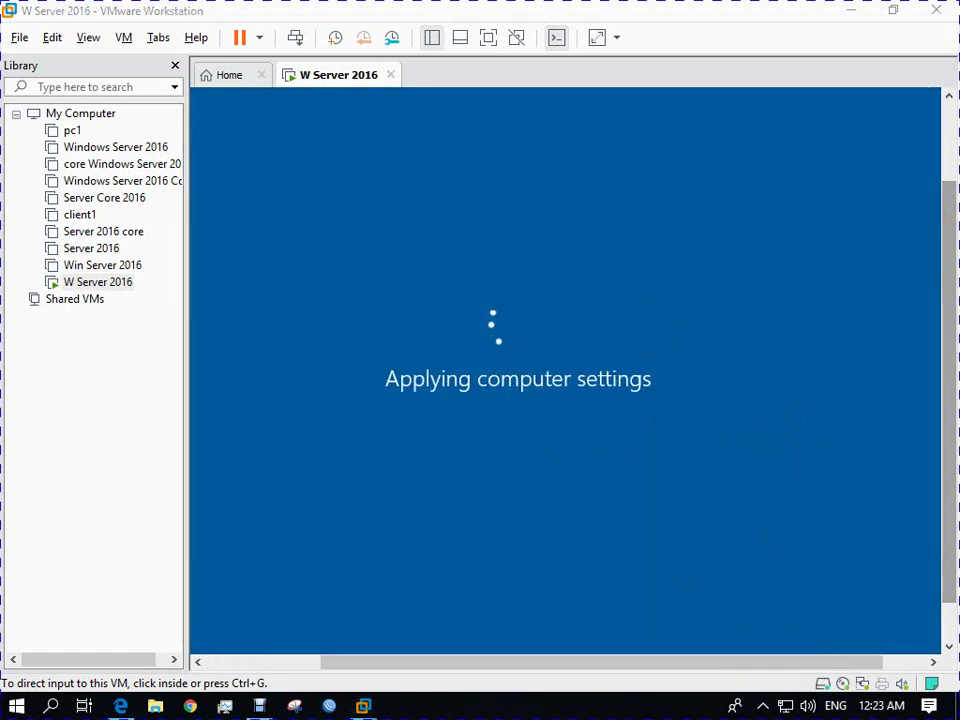
left_click(549, 645)
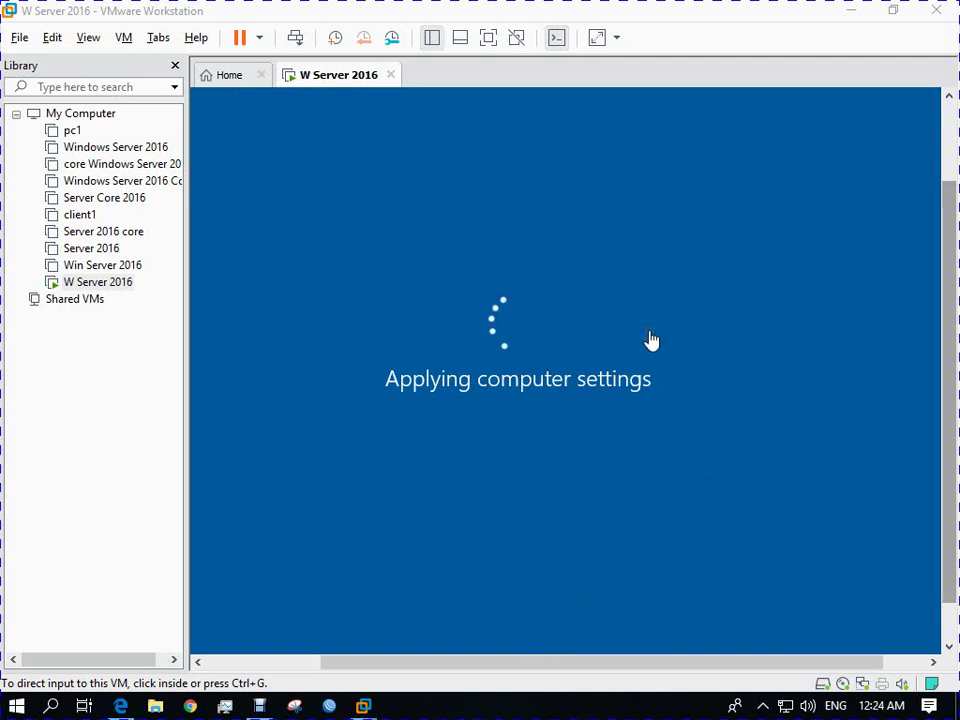
left_click(575, 384)
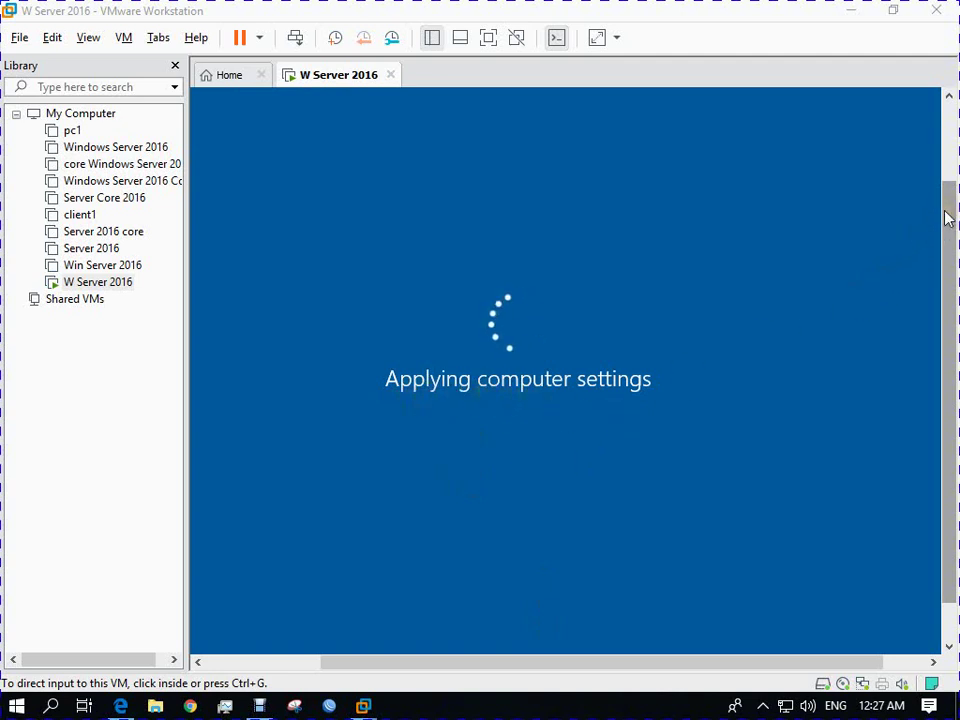
left_click_drag(947, 218, 945, 244)
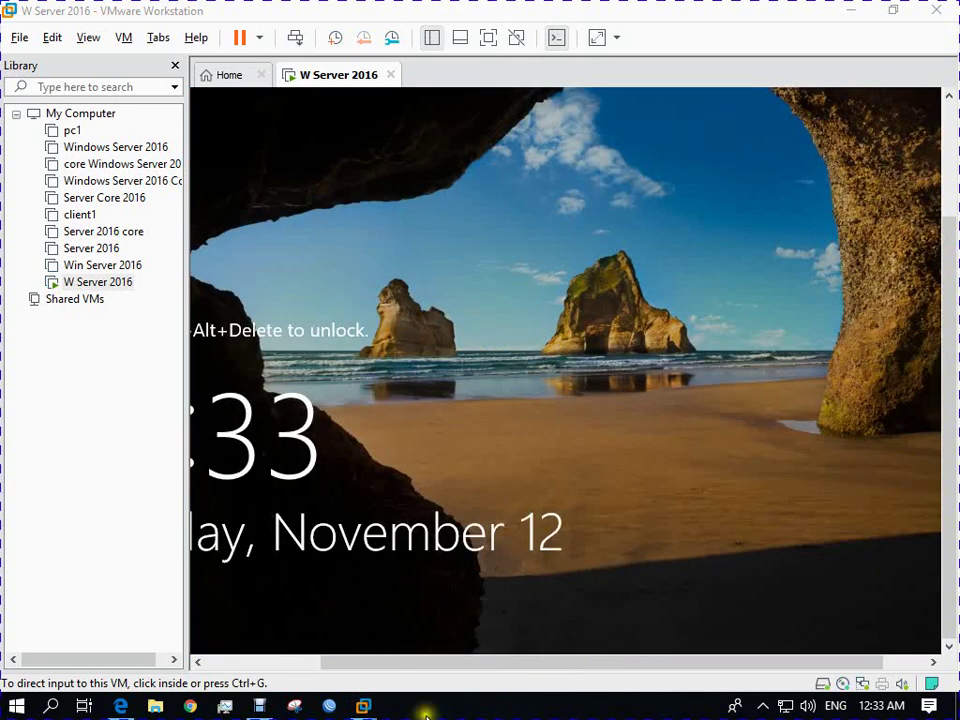
- Return the restarted virtual machine to full screen, unlock it, and sign in as MACRO\Administrator with the account password
left_click(782, 432)
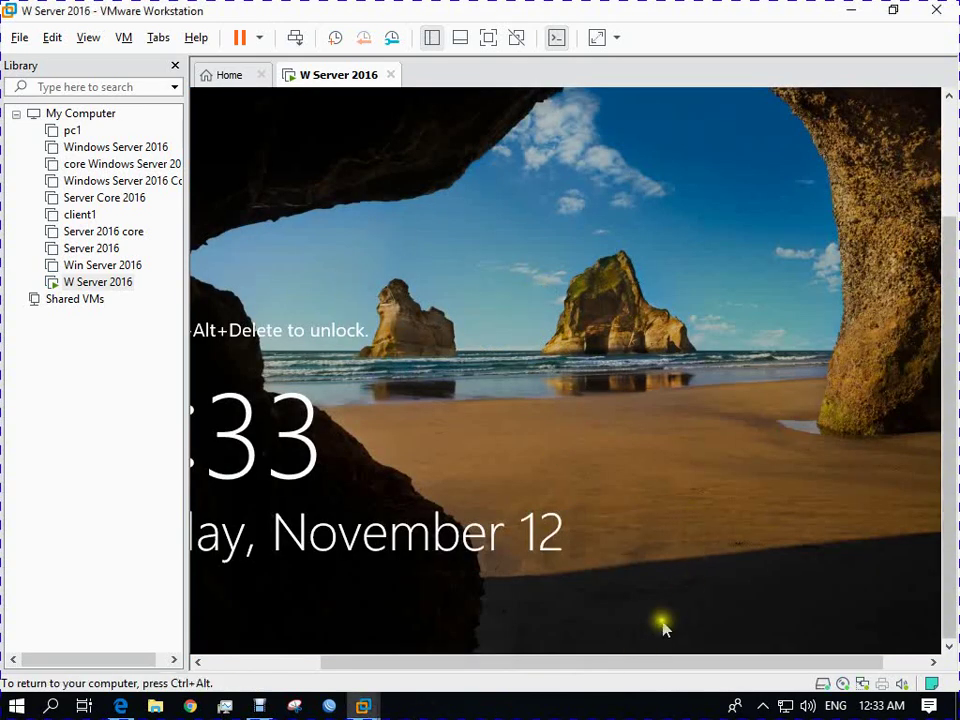
left_click_drag(639, 662, 518, 690)
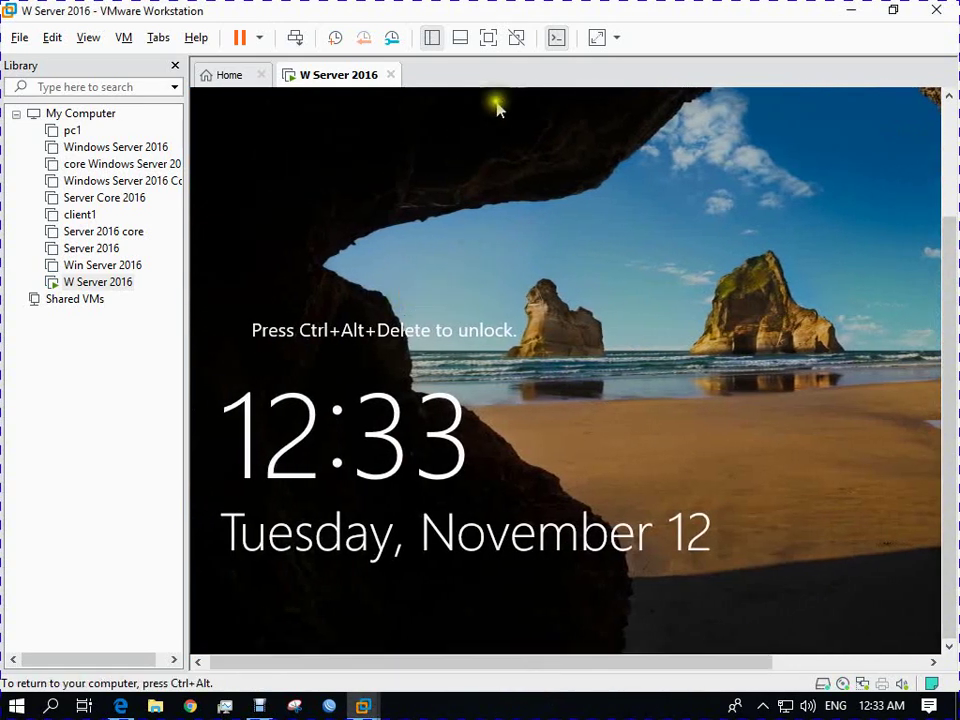
left_click(488, 37)
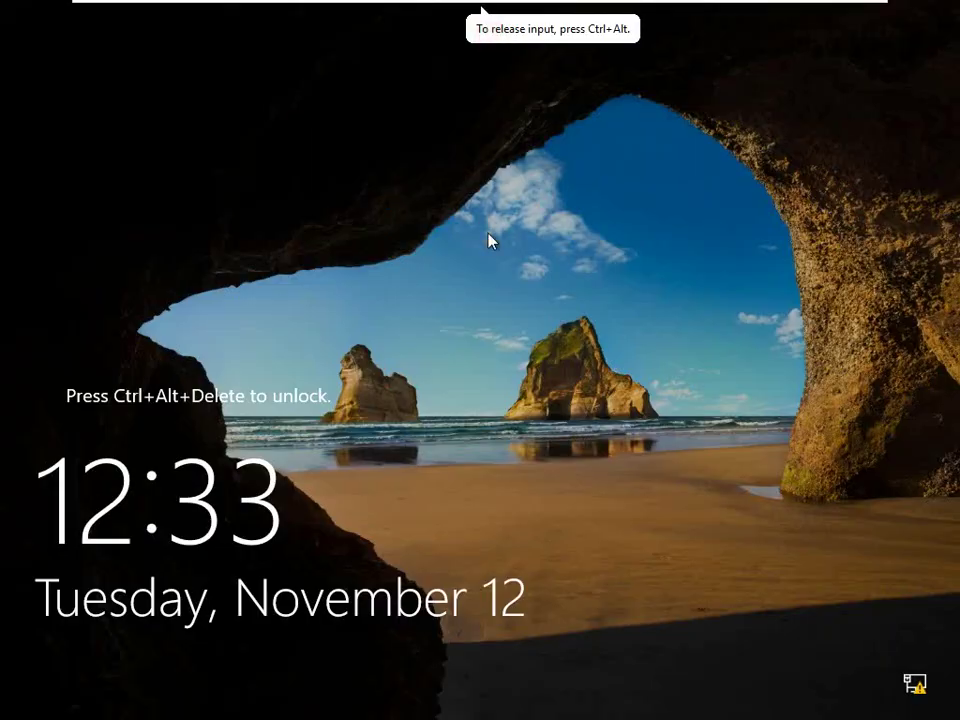
key("ctrl+alt+Delete")
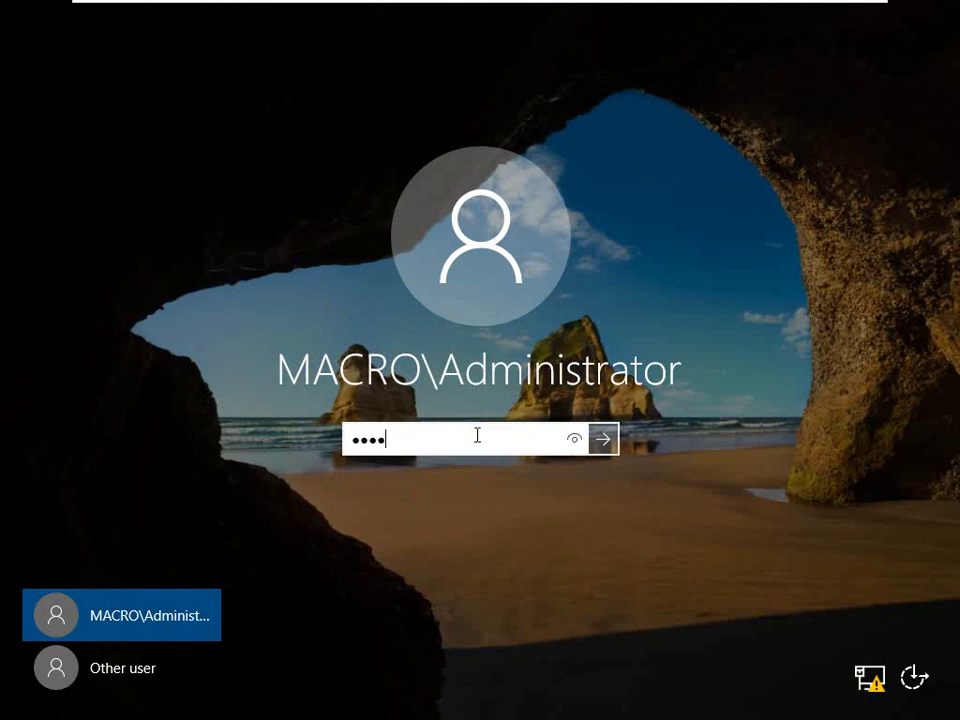
key("Return")
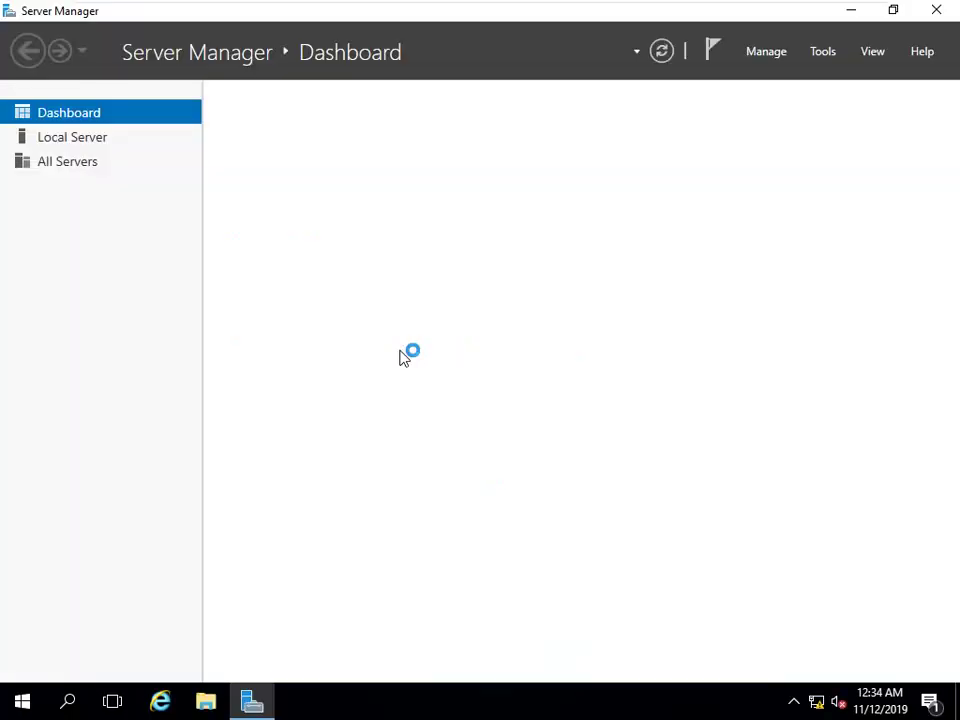
- Open the local server's properties to check its computer name and domain, and take the virtual machine out of full screen
left_click(60, 141)
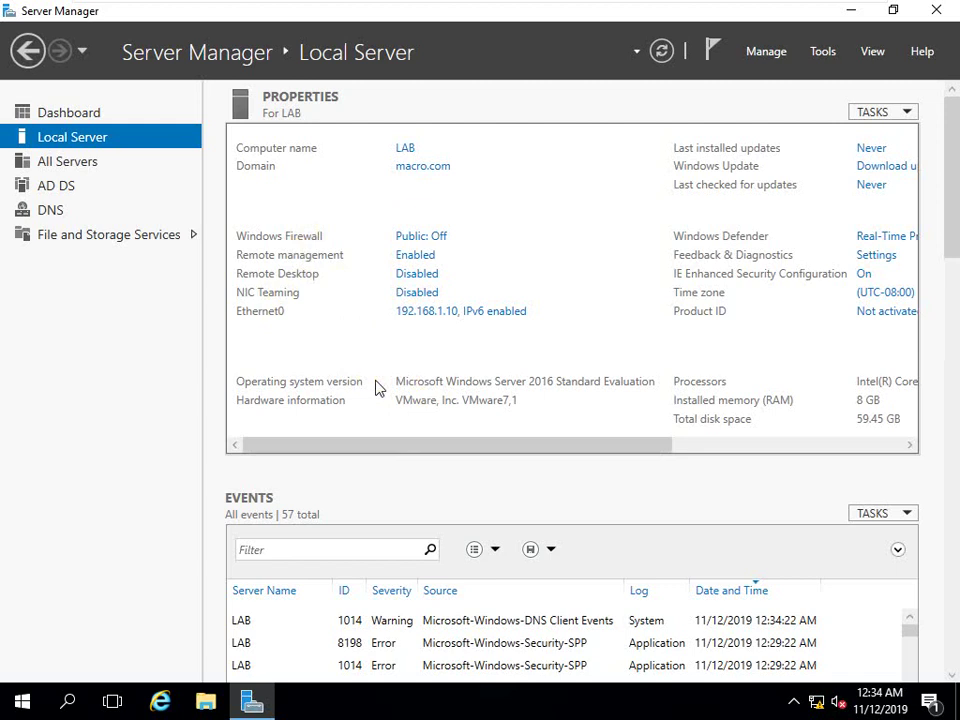
mouse_move(546, 5)
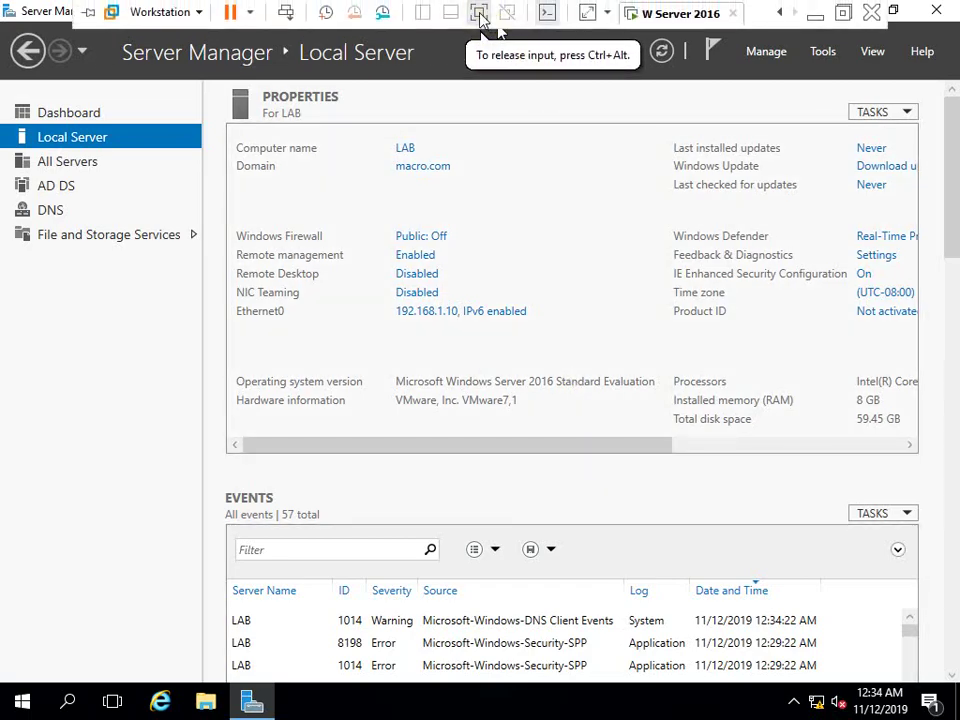
left_click(479, 13)
left_click(404, 712)
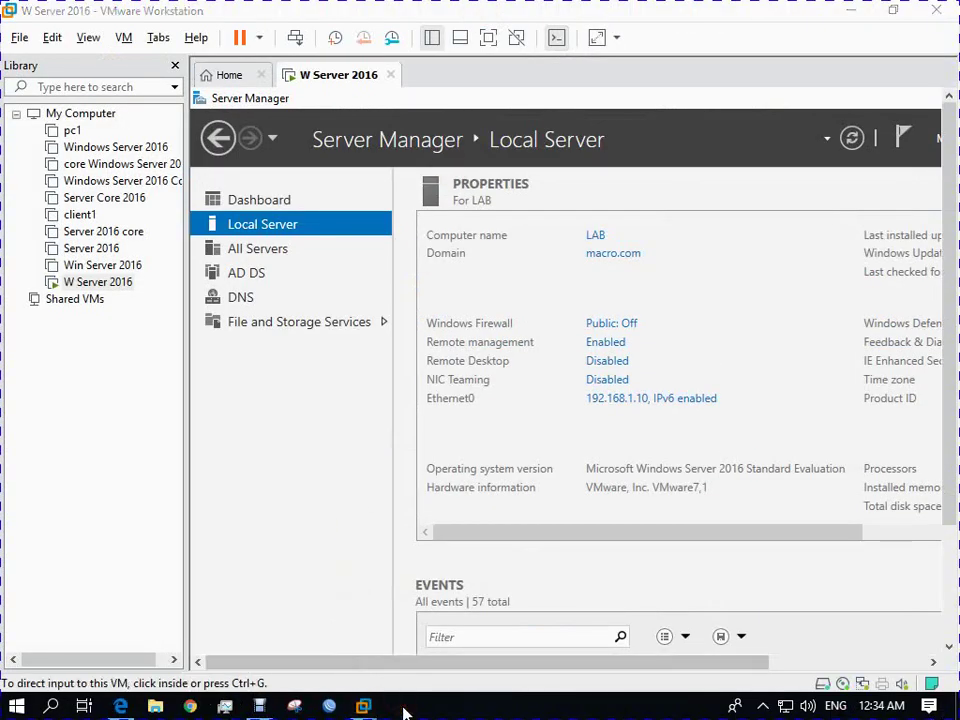